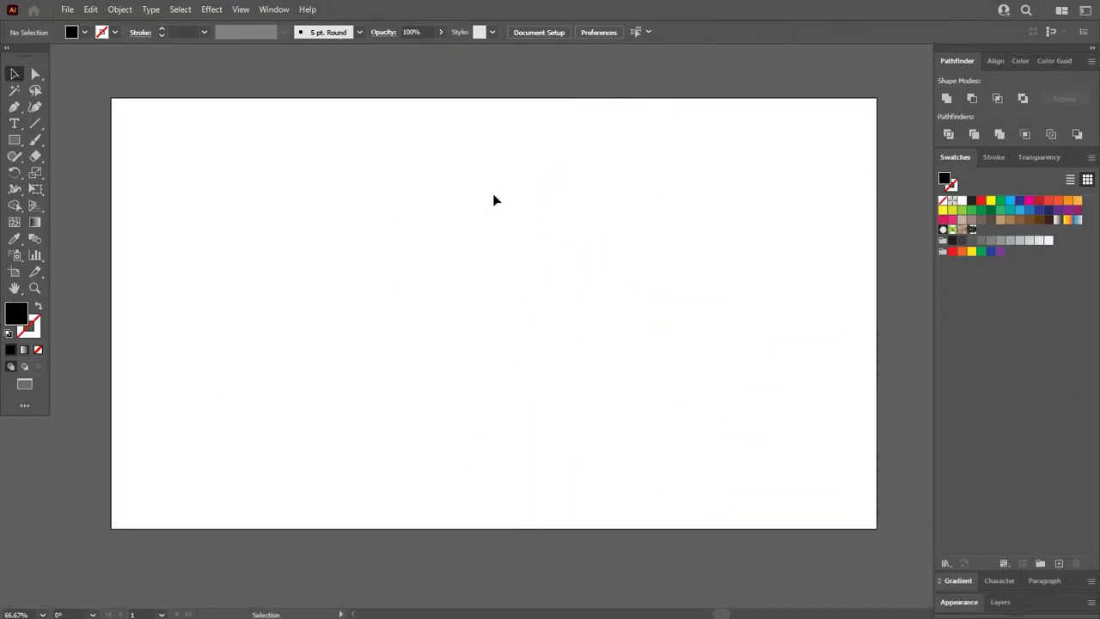
Zoom in until the empty white artboard fills the window
key("ctrl+equal")
key("ctrl+equal")
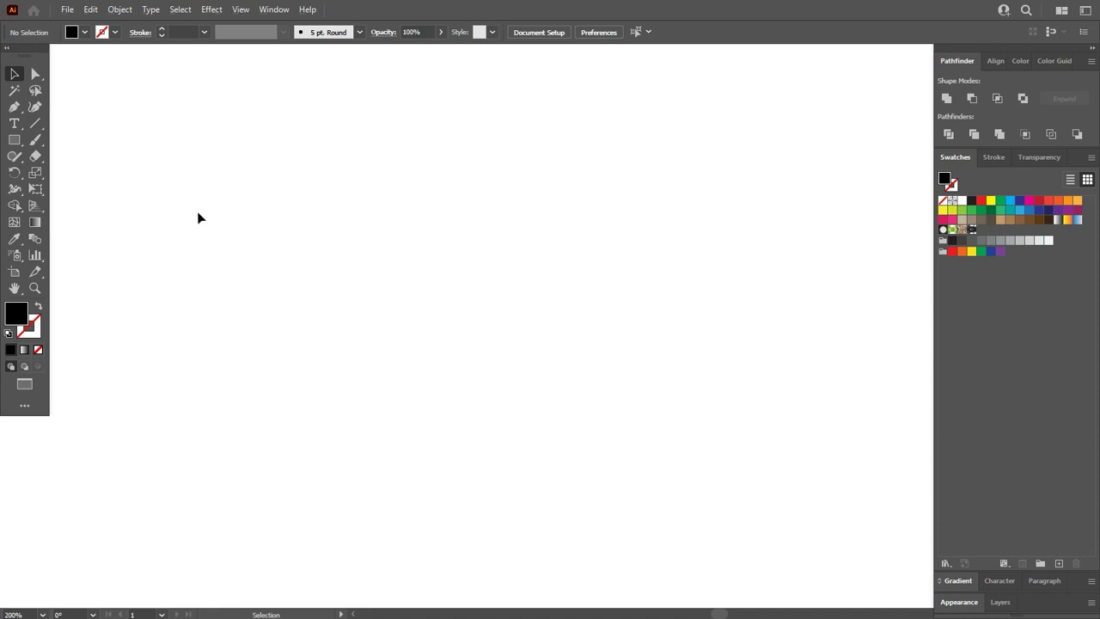
Draw a large hexagon from its centre with the Polygon tool
left_click_drag(13, 139, 67, 188)
left_click_drag(476, 305, 398, 77)
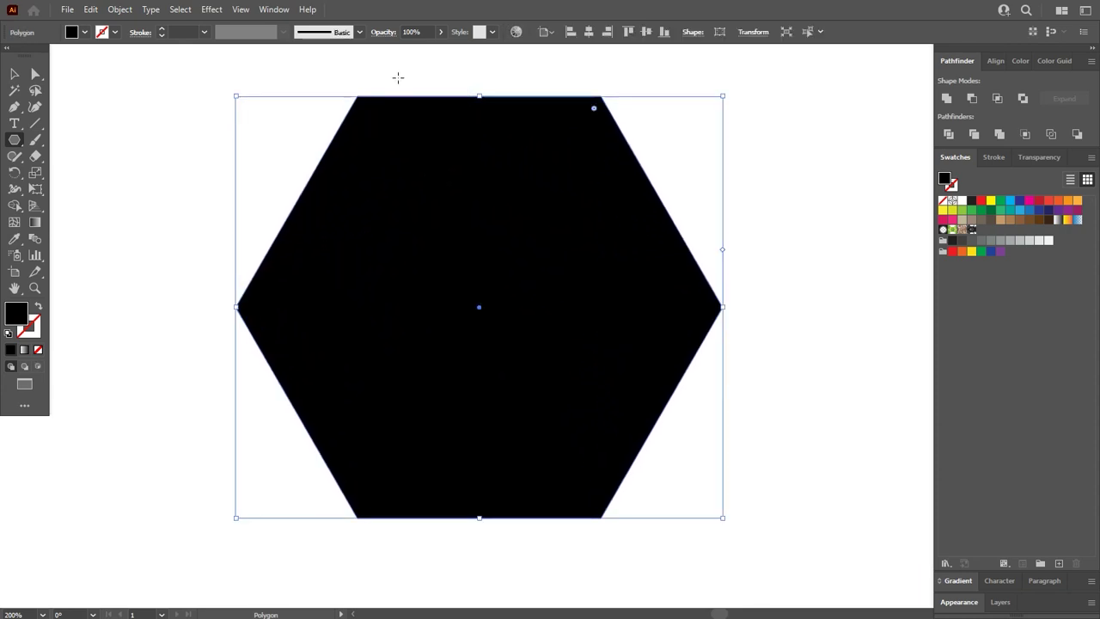
left_click(14, 73)
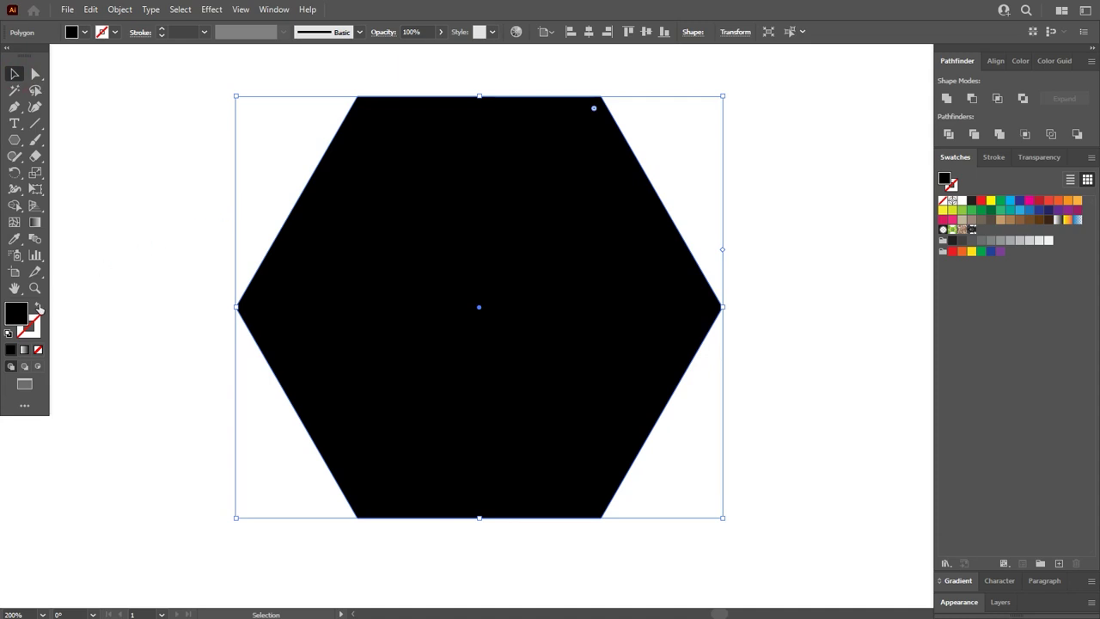
Swap the hexagon's fill and stroke, then raise its stroke weight to 10 pt
left_click(37, 307)
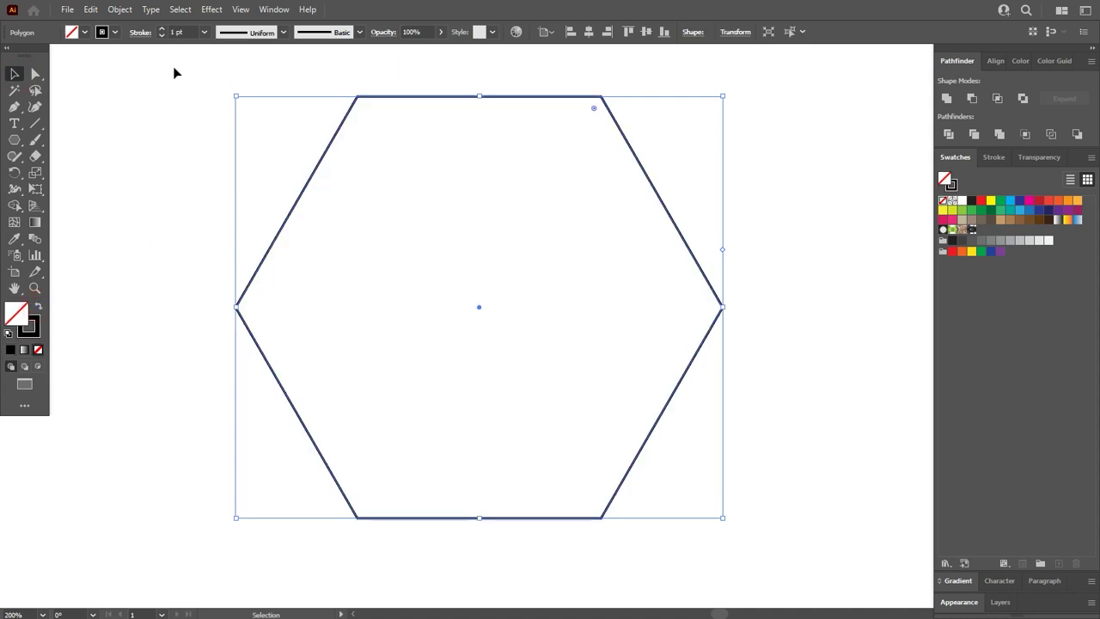
left_click(162, 32)
left_click(163, 32)
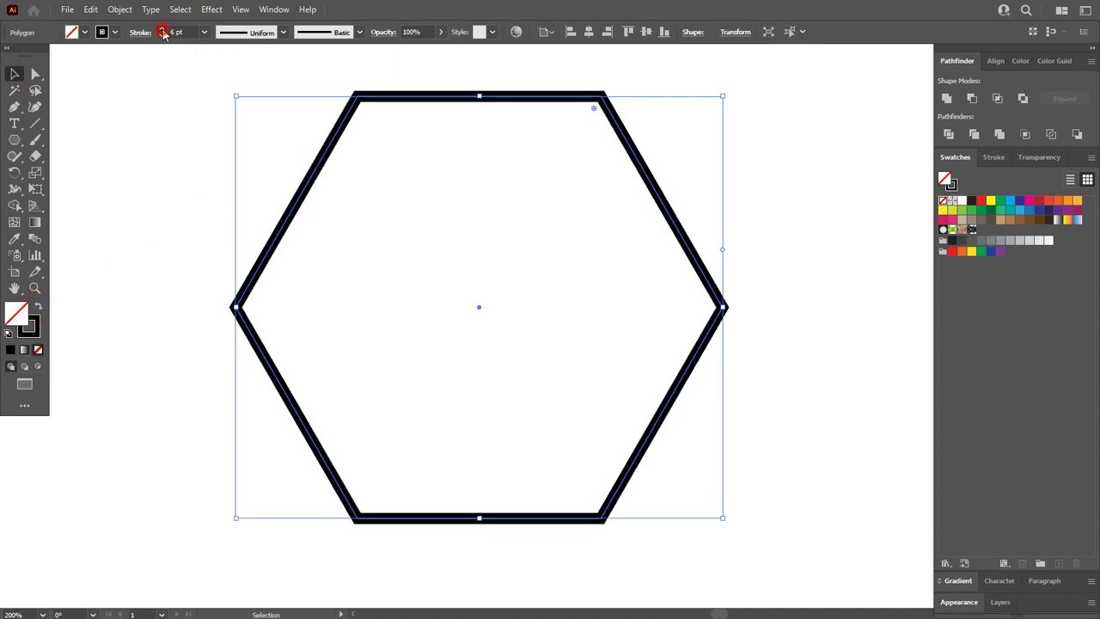
left_click(162, 32)
left_click(162, 32)
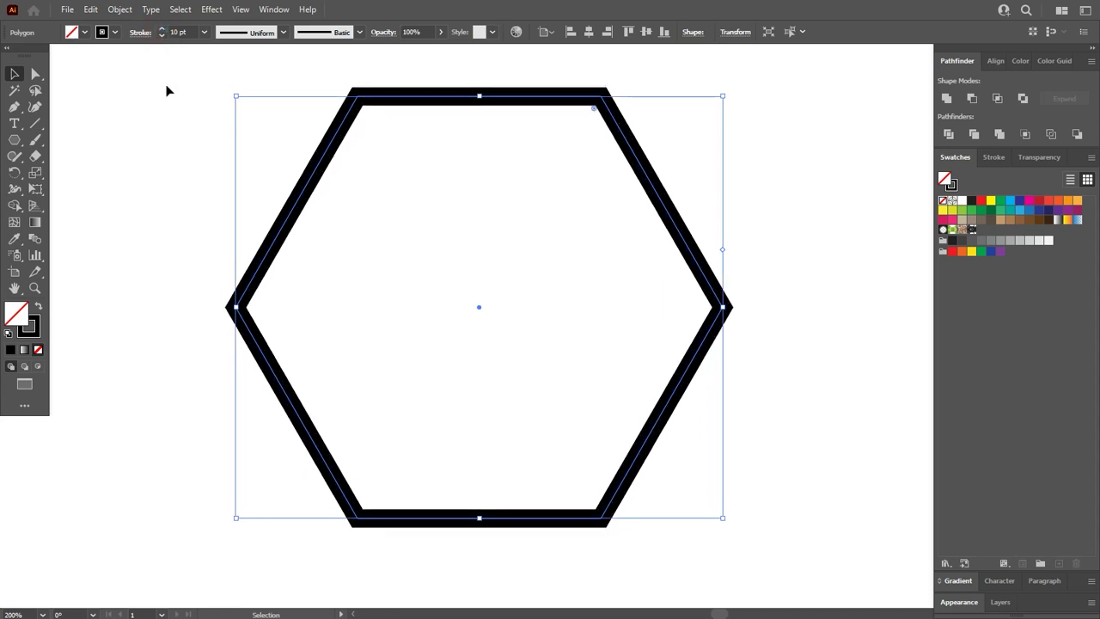
left_click(164, 133)
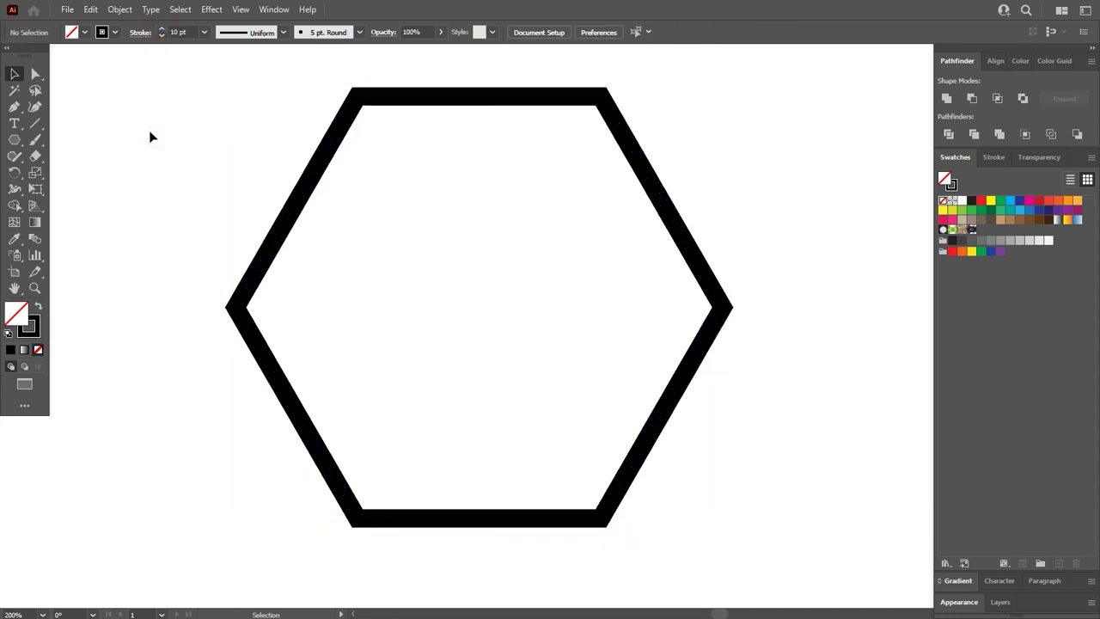
left_click(36, 123)
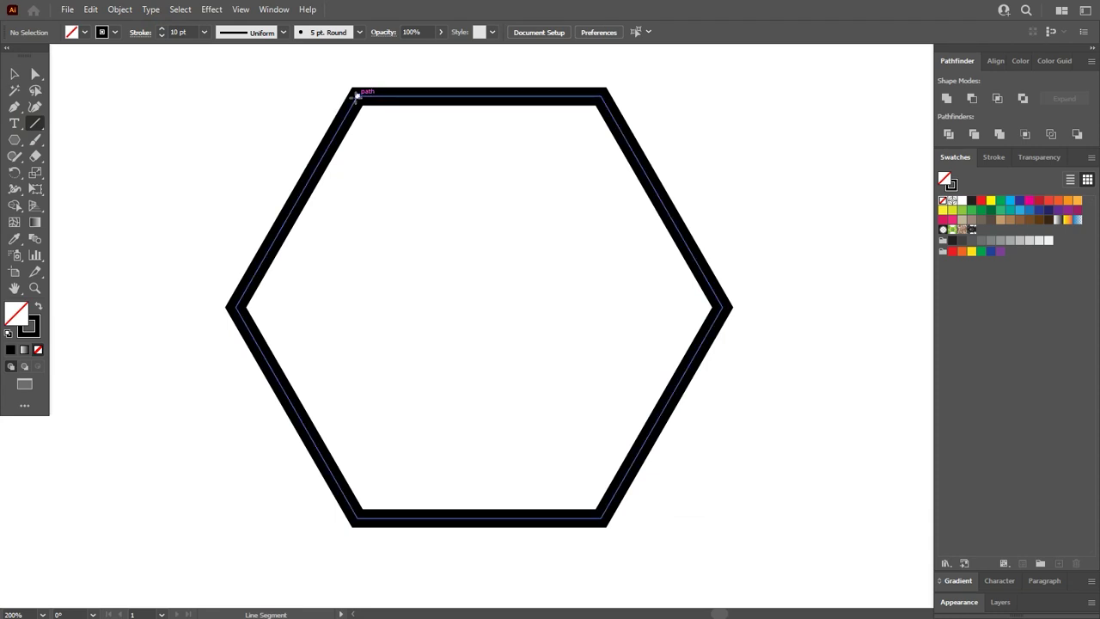
Draw both vertex-to-vertex diagonals and a horizontal line through the hexagon's centre
left_click_drag(356, 95, 601, 518)
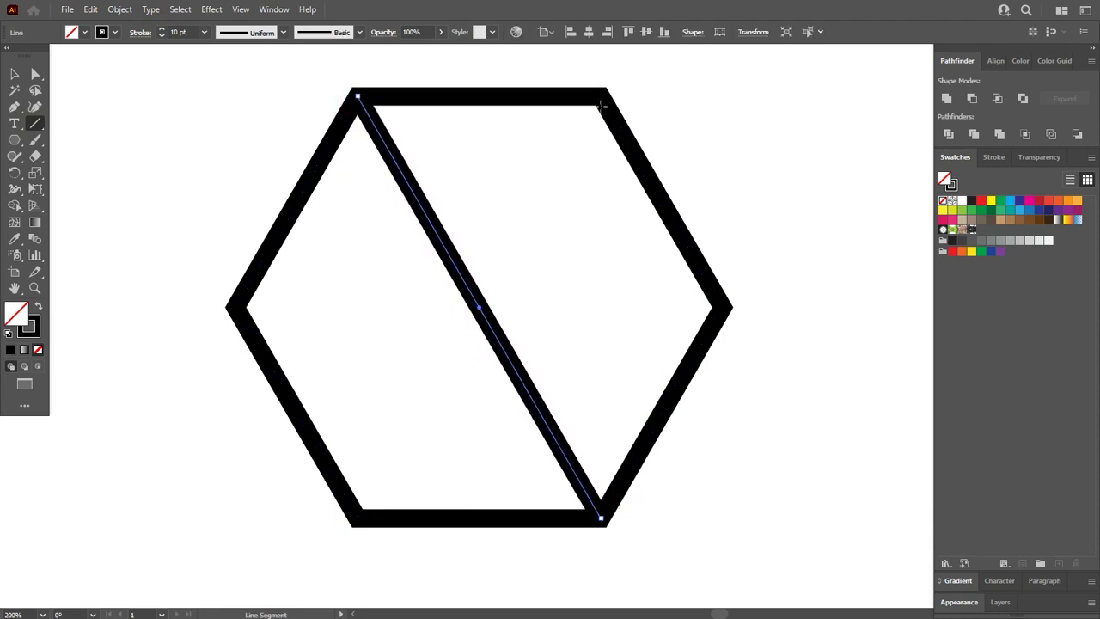
left_click_drag(601, 95, 358, 518)
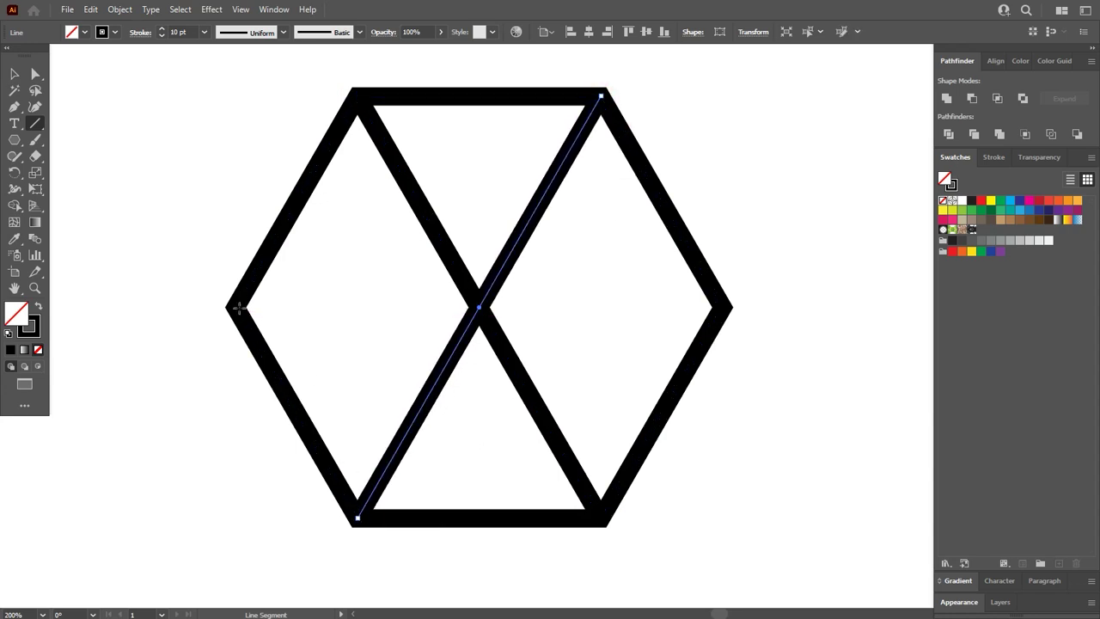
left_click_drag(236, 306, 726, 307)
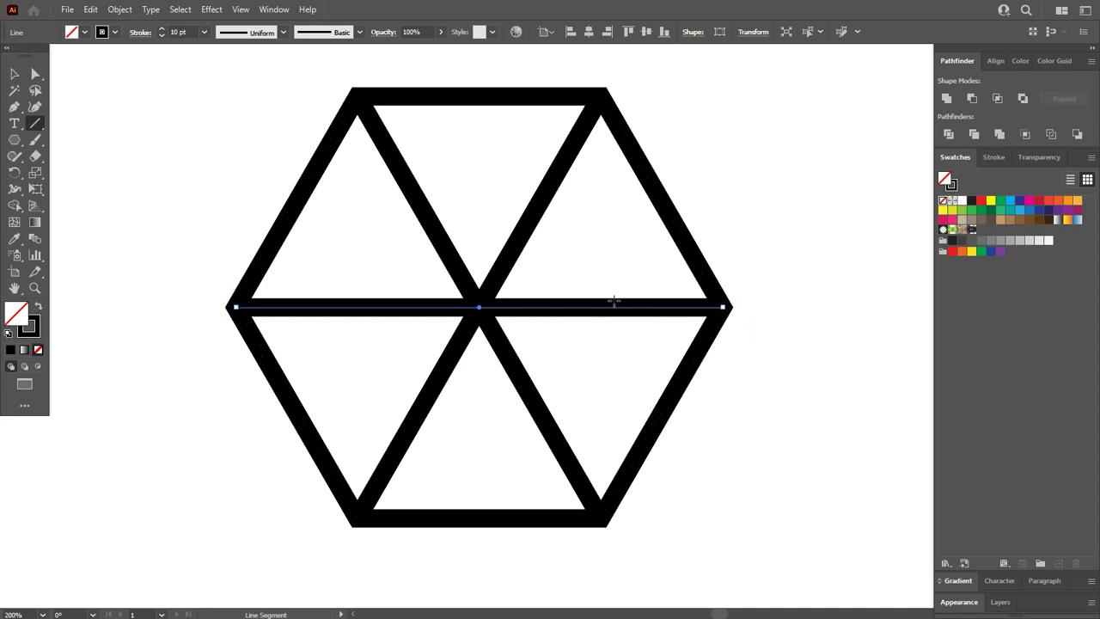
Merge the triangle pairs into top, left and lower-right rhombus faces with Shape Builder
left_click(14, 74)
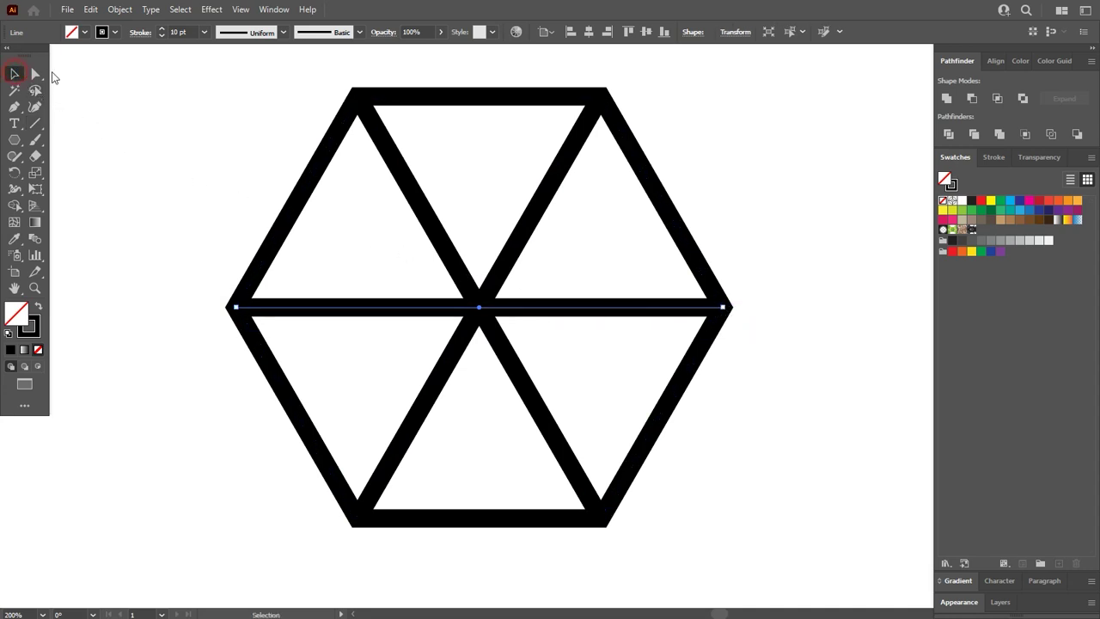
left_click_drag(632, 225, 233, 542)
key("space")
left_click_drag(238, 456, 219, 472)
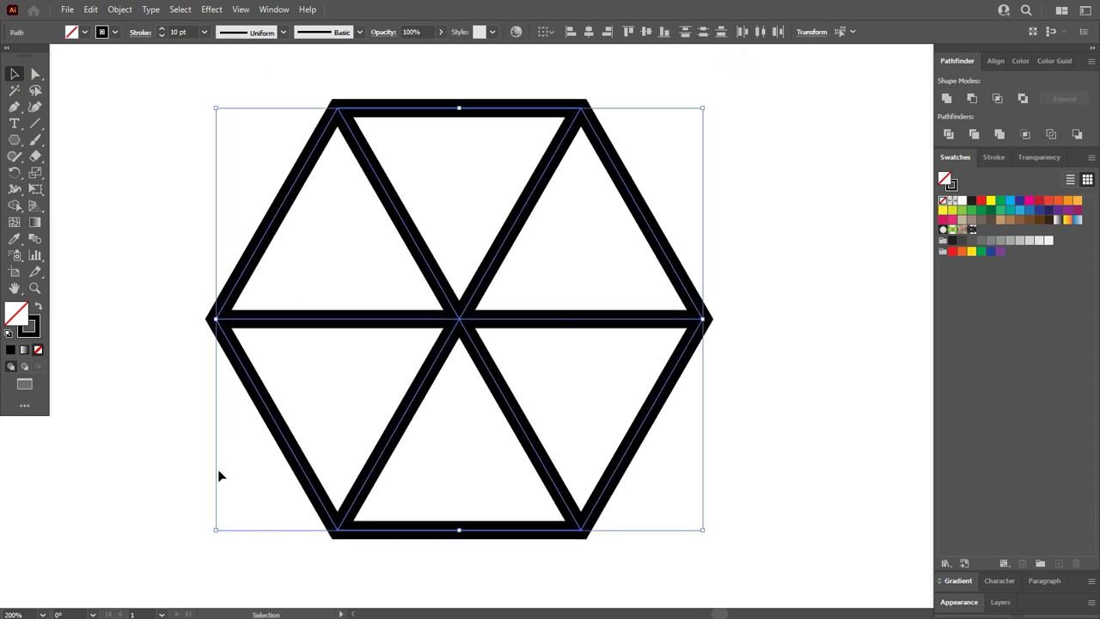
left_click(14, 205)
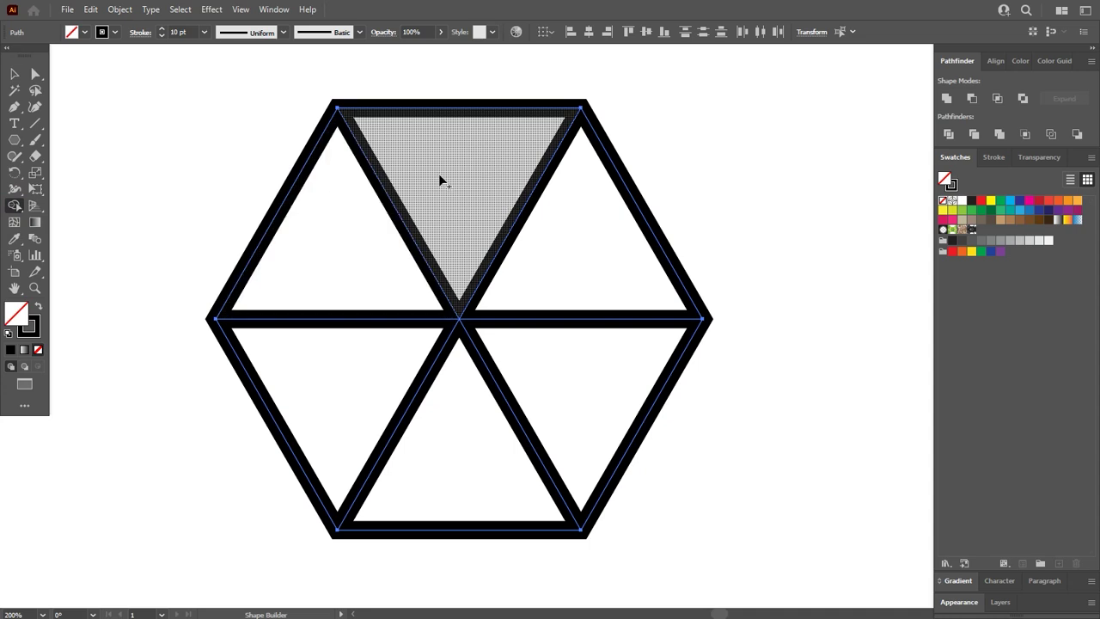
left_click_drag(442, 175, 592, 243)
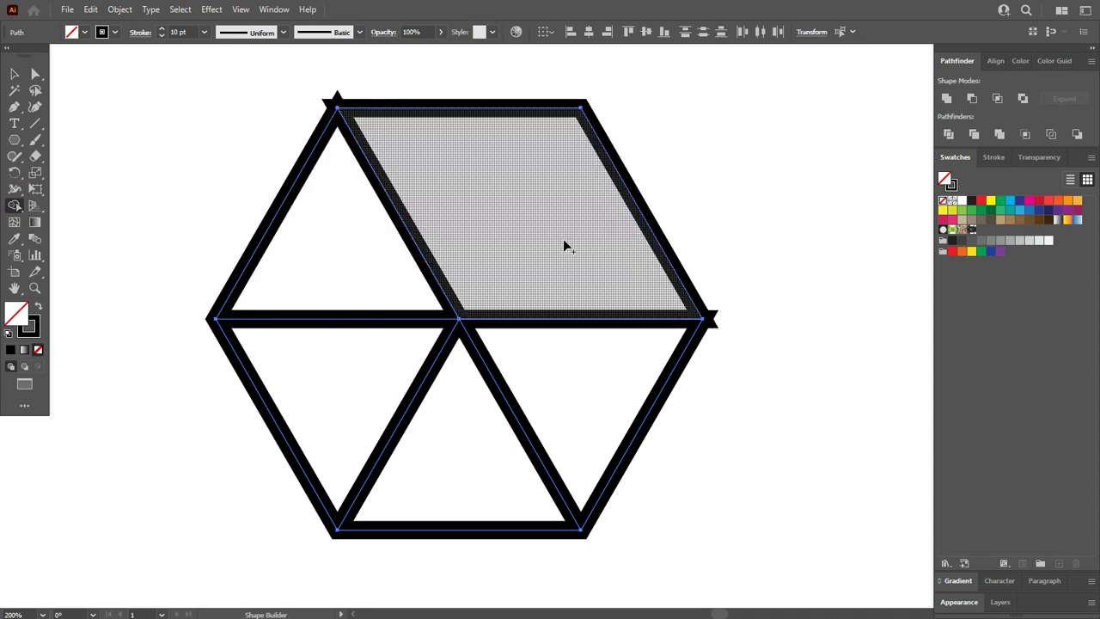
left_click_drag(375, 246, 339, 362)
left_click(569, 362)
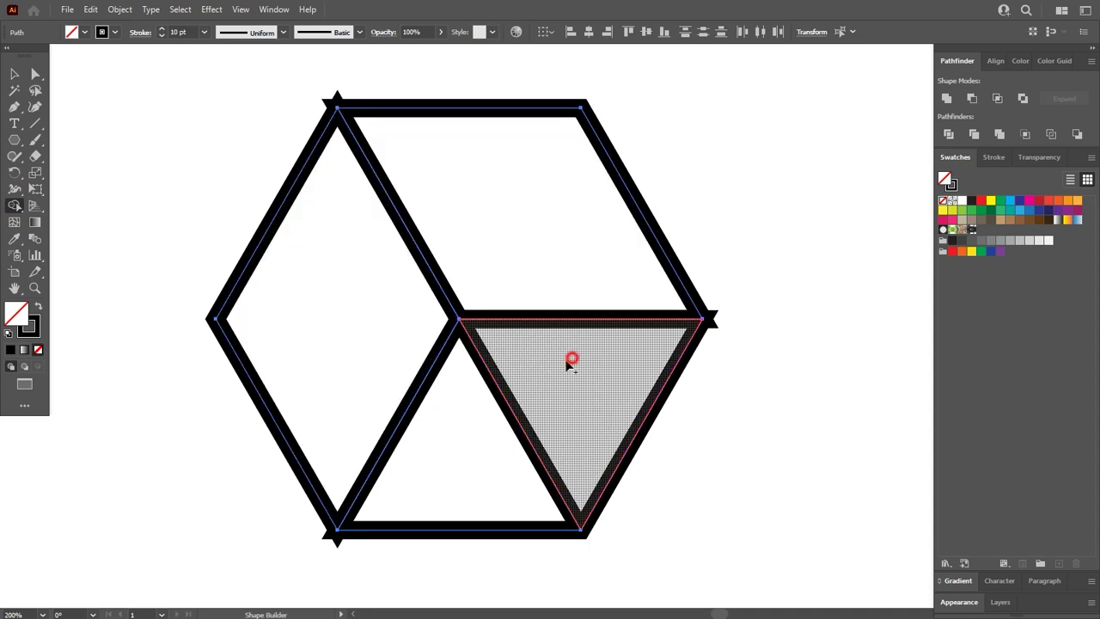
mouse_move(569, 363)
left_mouse_down()
mouse_move(493, 444)
mouse_move(437, 435)
left_mouse_up()
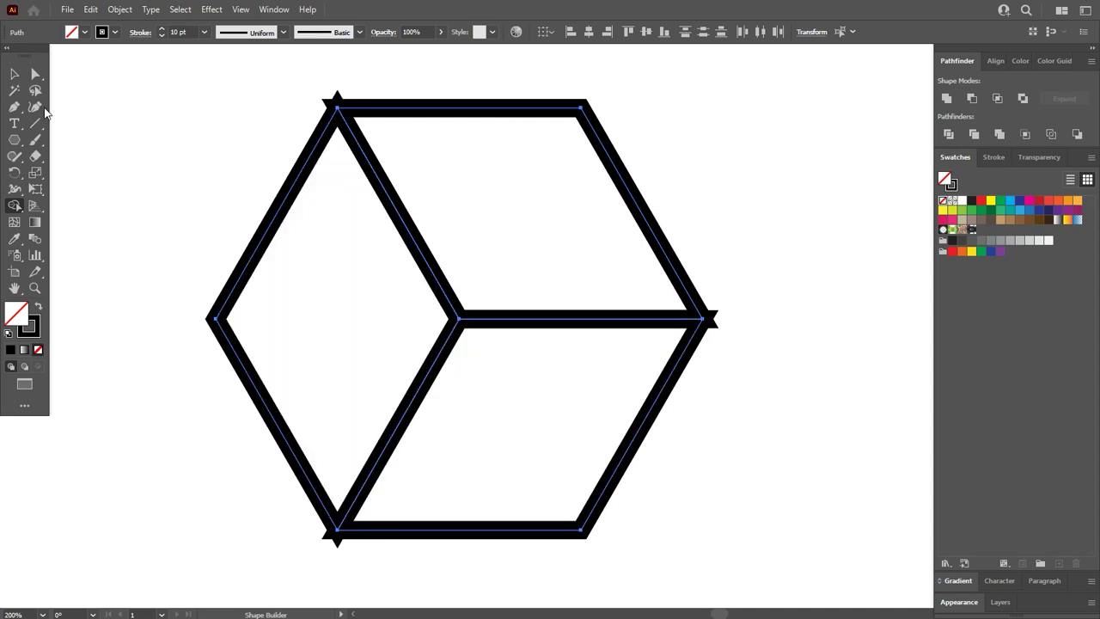
Set the cube outline's stroke to Round Join so the vertex spikes disappear
left_click(15, 74)
scroll(342, 98, "up", 2)
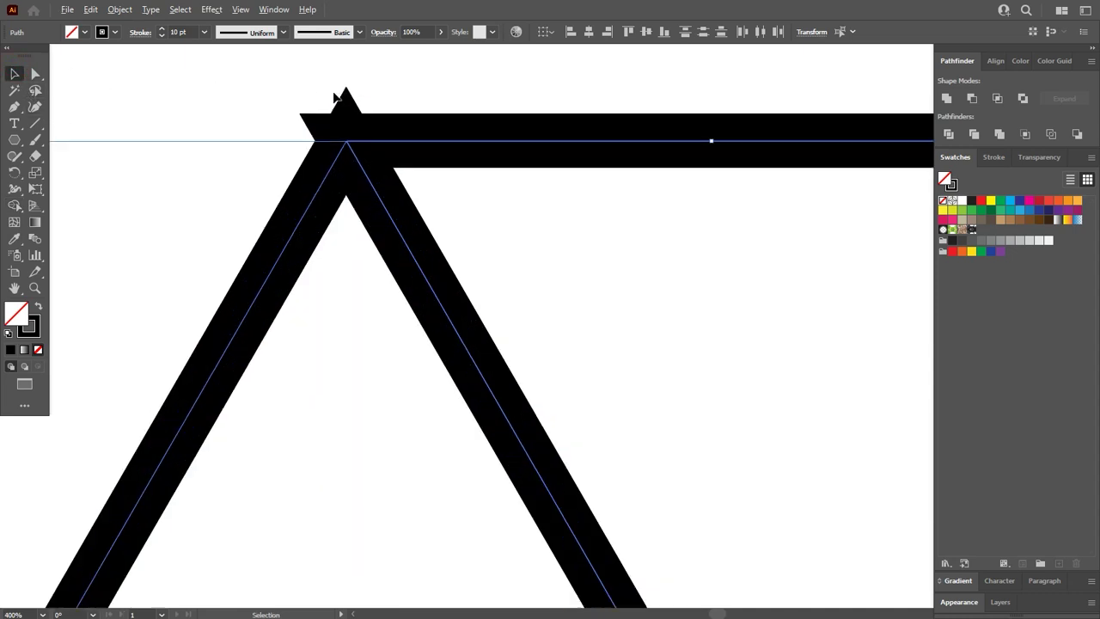
scroll(329, 139, "down", 4)
scroll(620, 348, "up", 2)
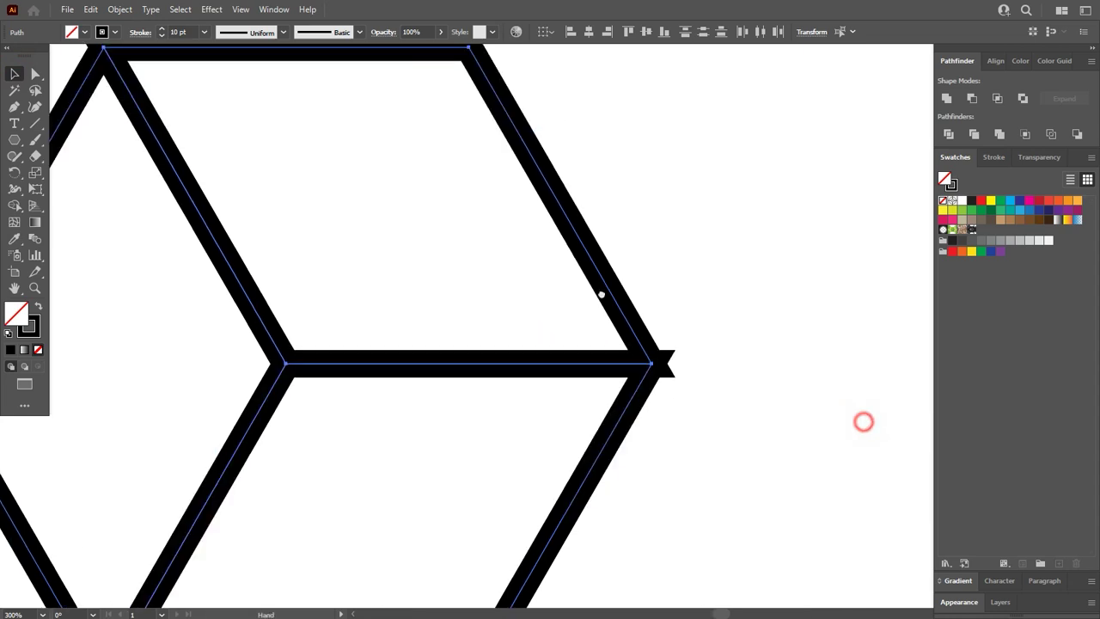
scroll(447, 311, "left", 3)
scroll(493, 310, "down", 2)
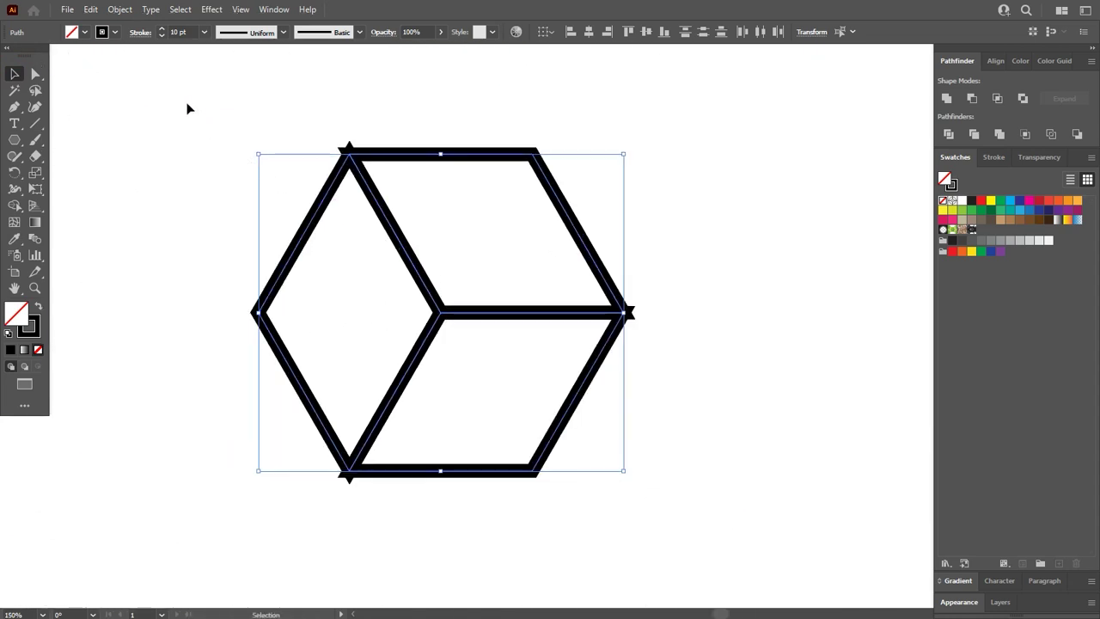
left_click(135, 33)
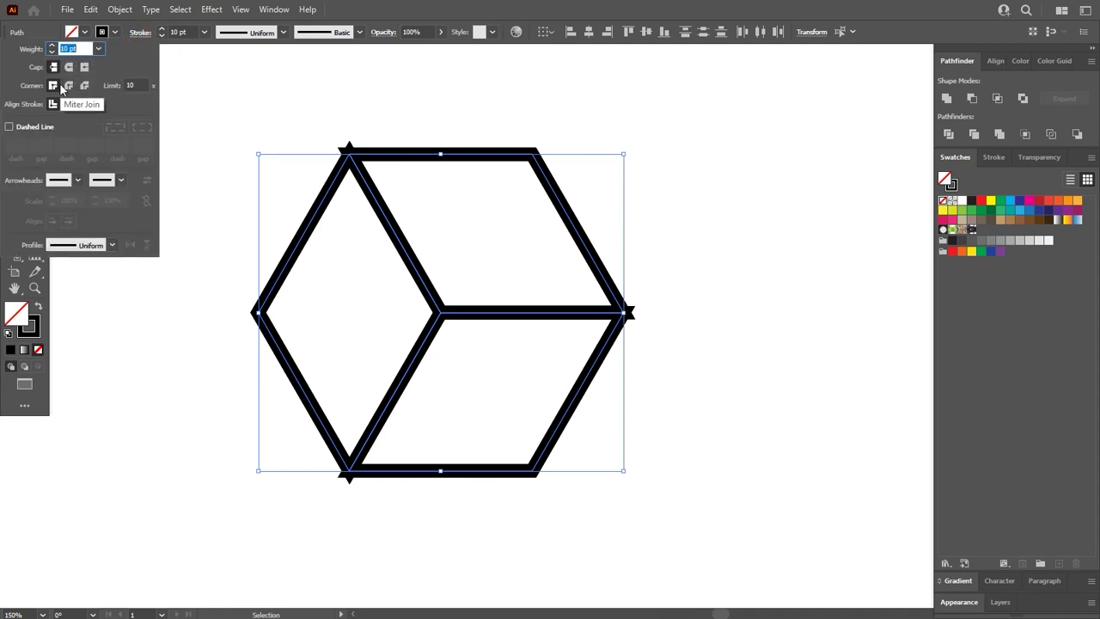
left_click(68, 86)
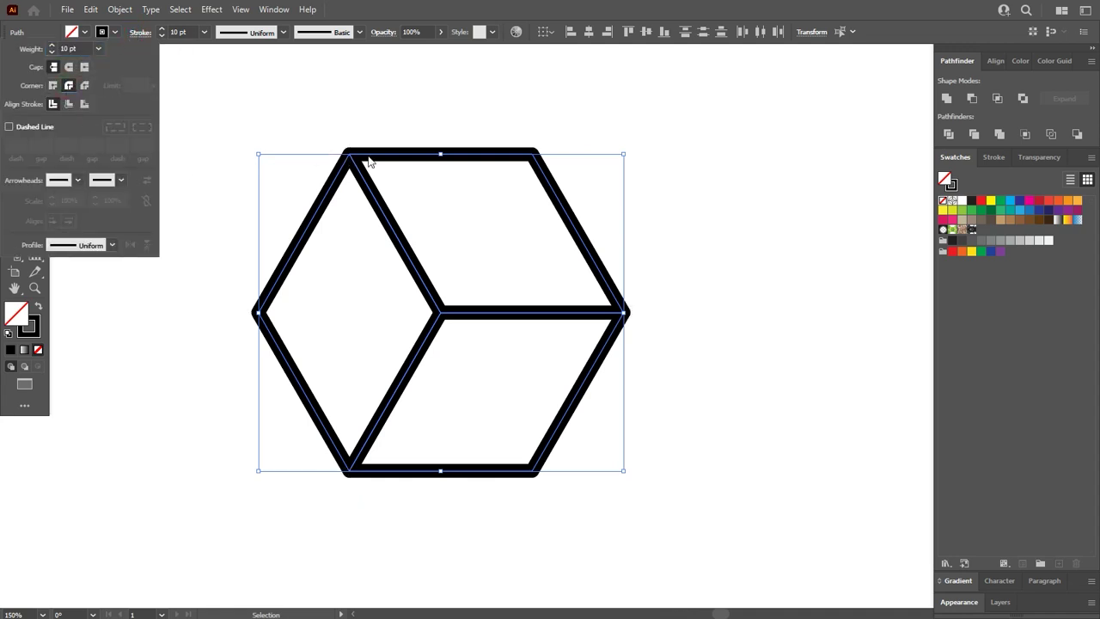
left_click(495, 138)
left_click(499, 130)
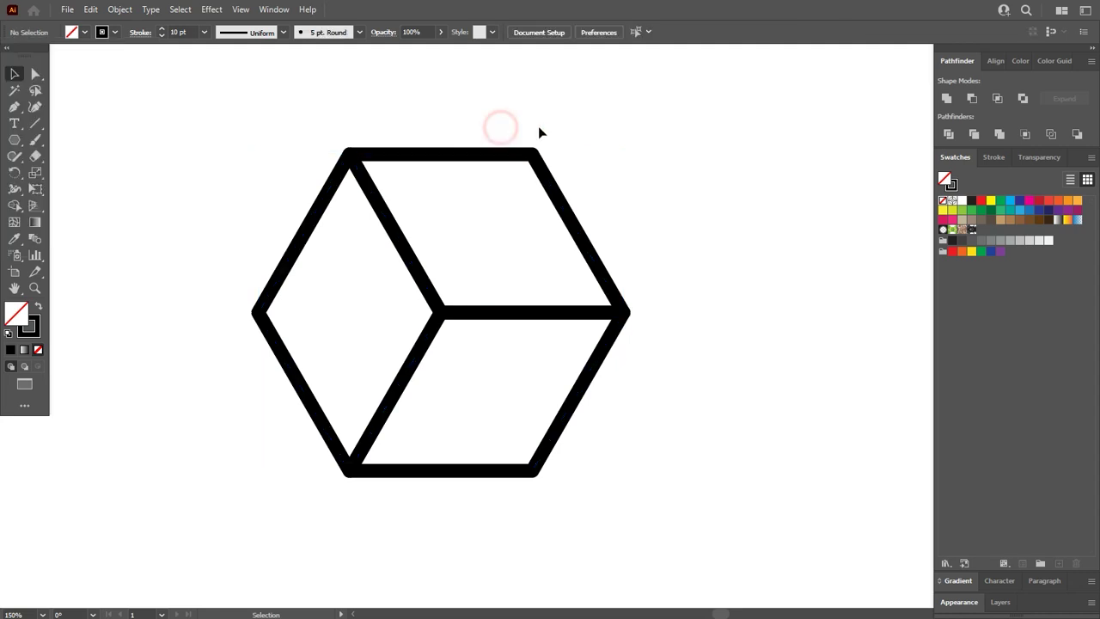
left_click(517, 195)
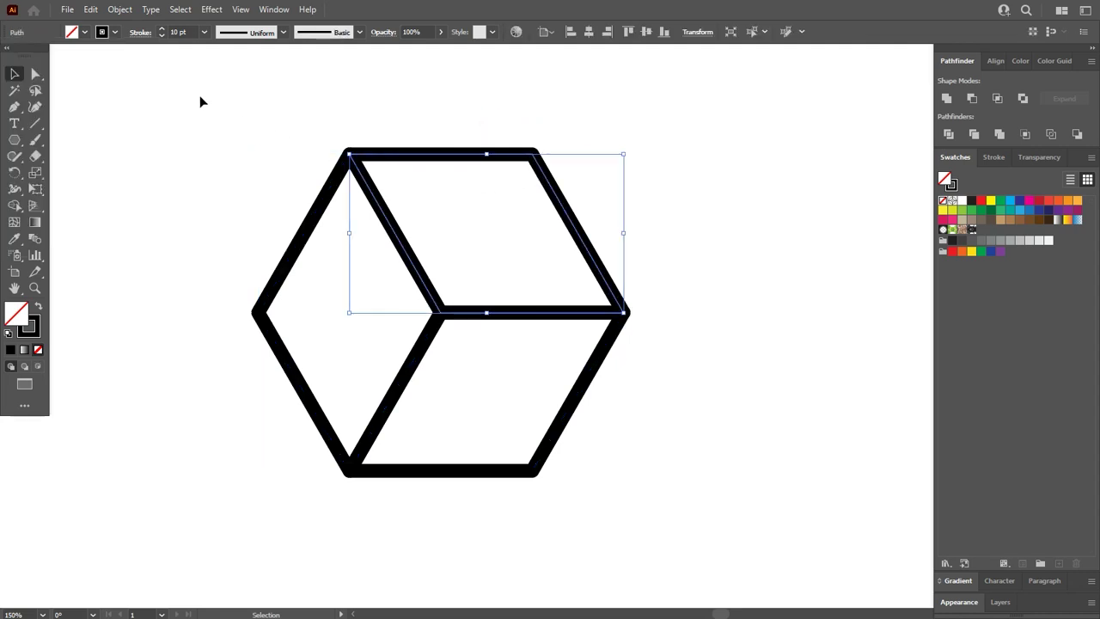
Offset the top face path by -42 px and select the face with its new inset rhombus
left_click(120, 10)
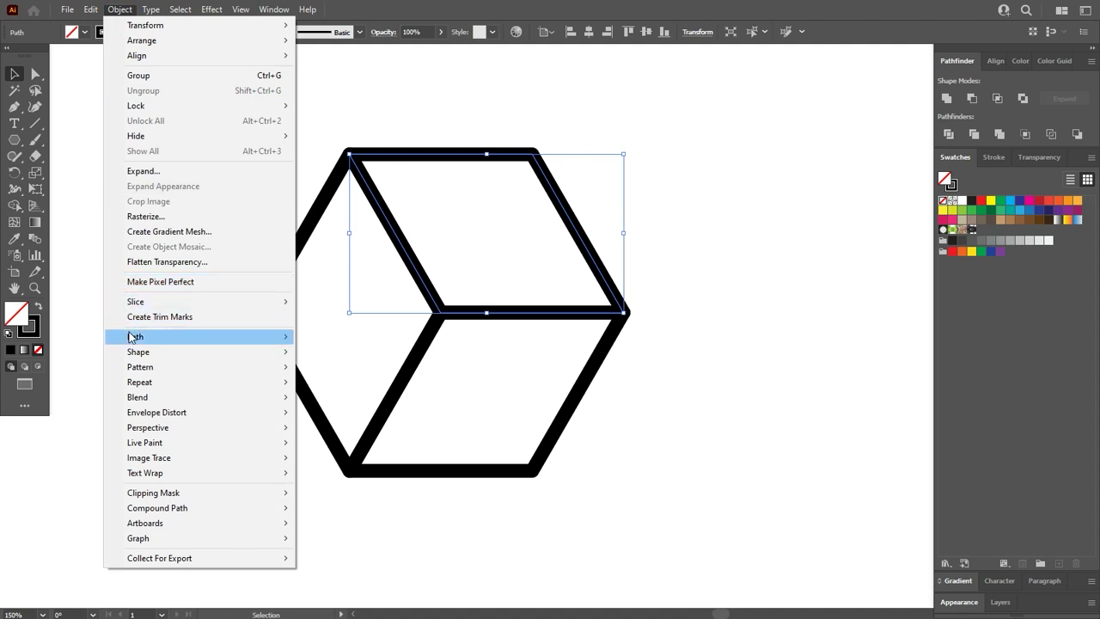
mouse_move(262, 340)
left_click(330, 386)
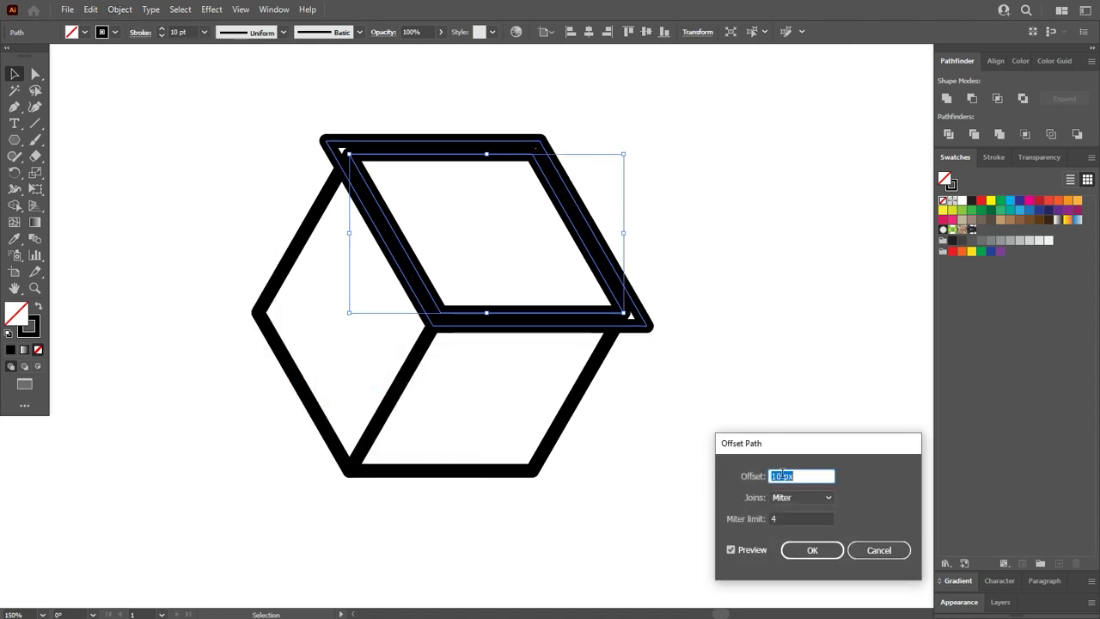
scroll(781, 474, "down", 20)
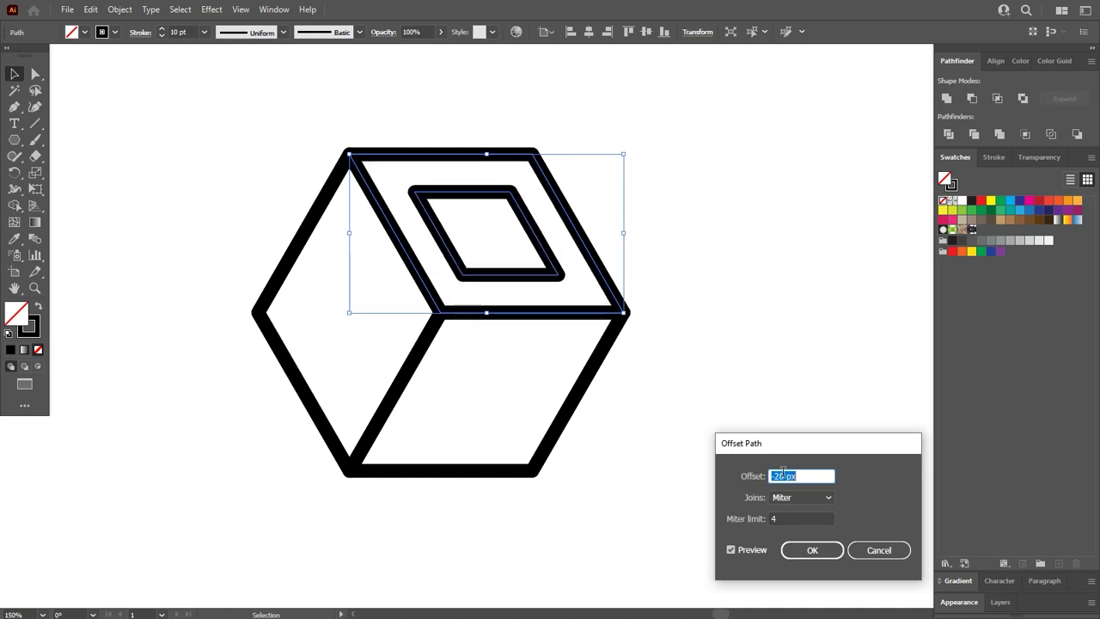
scroll(782, 473, "down", 15)
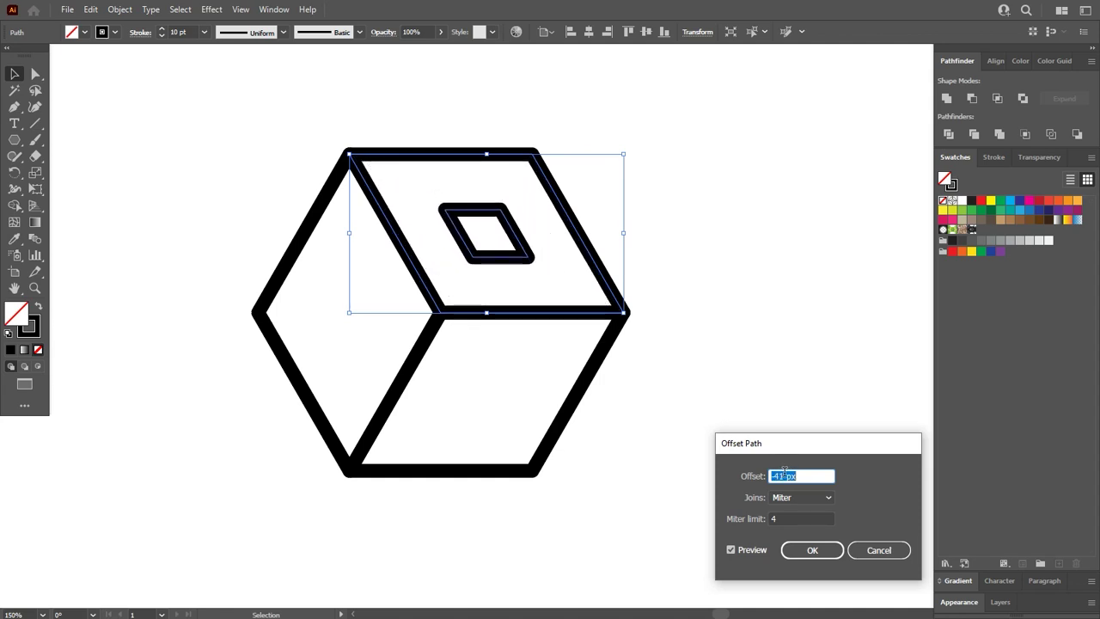
scroll(783, 471, "down", 1)
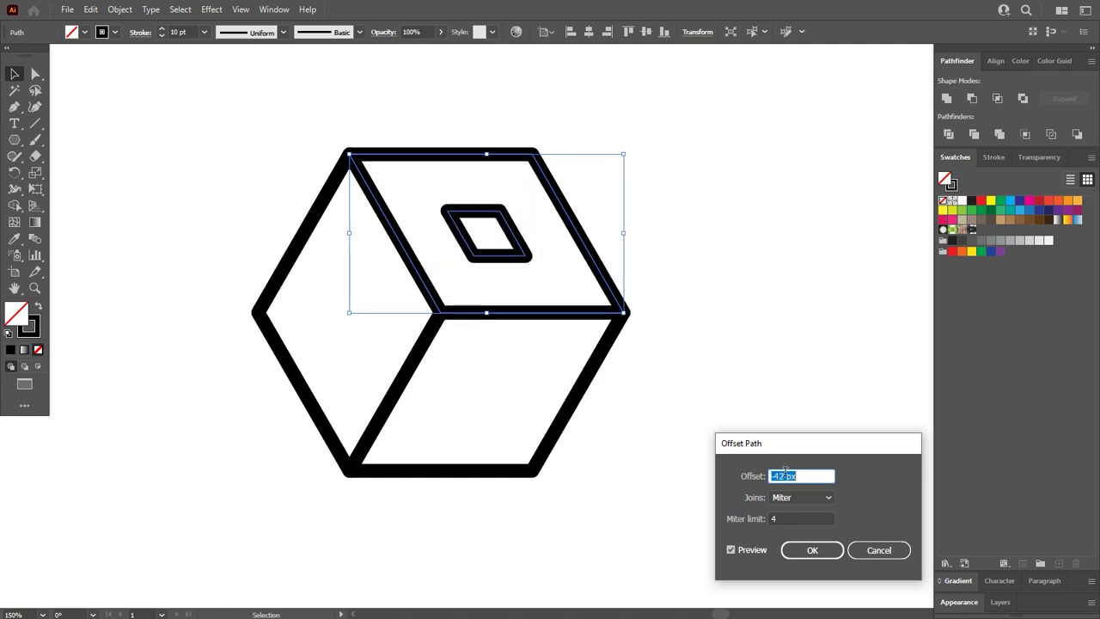
left_click(814, 548)
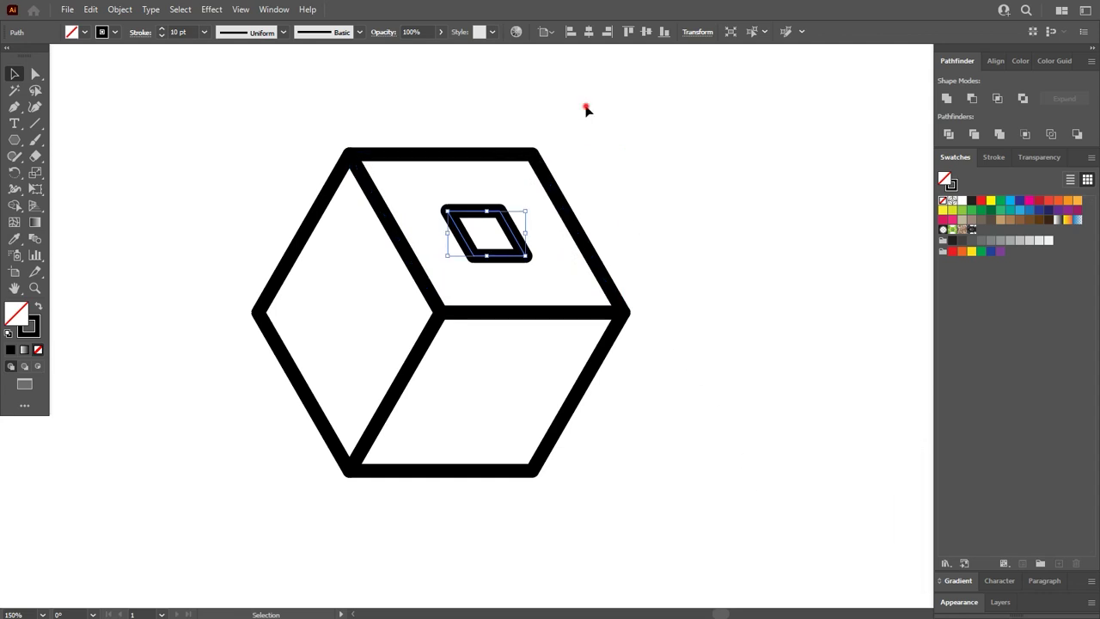
left_click_drag(586, 110, 468, 262)
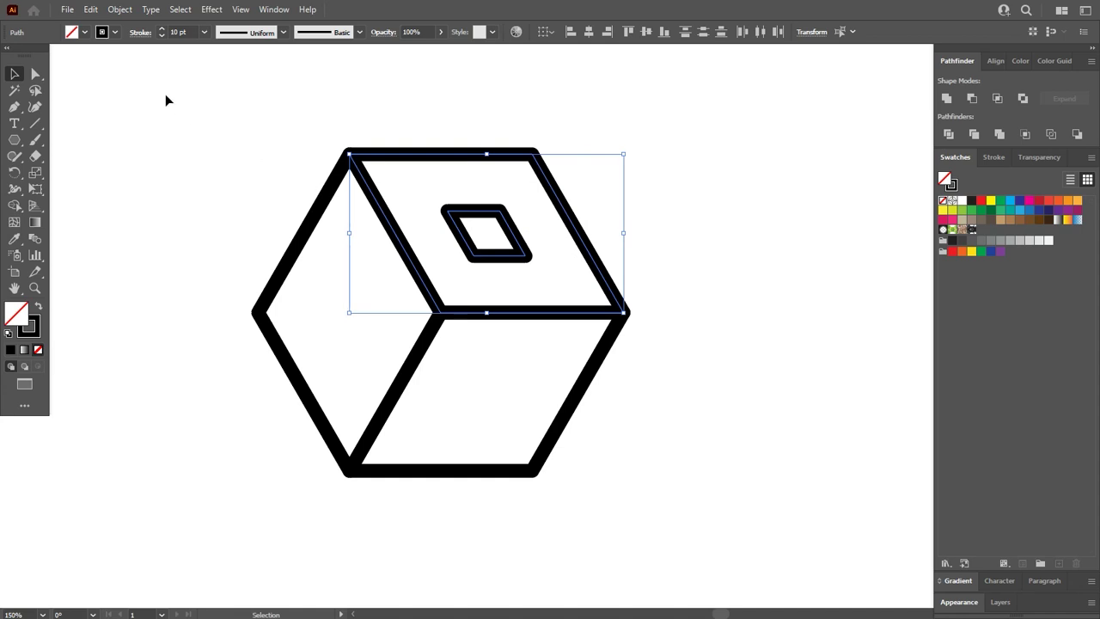
Make a blend between the top face and its -42 px inset rhombus
left_click(119, 10)
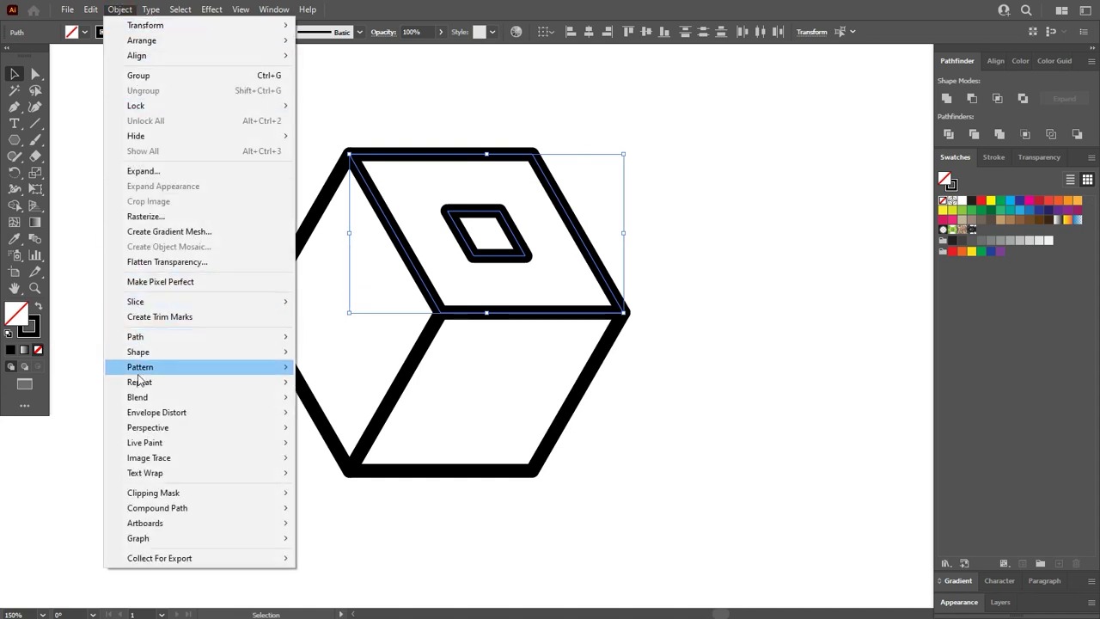
mouse_move(157, 400)
left_click(319, 396)
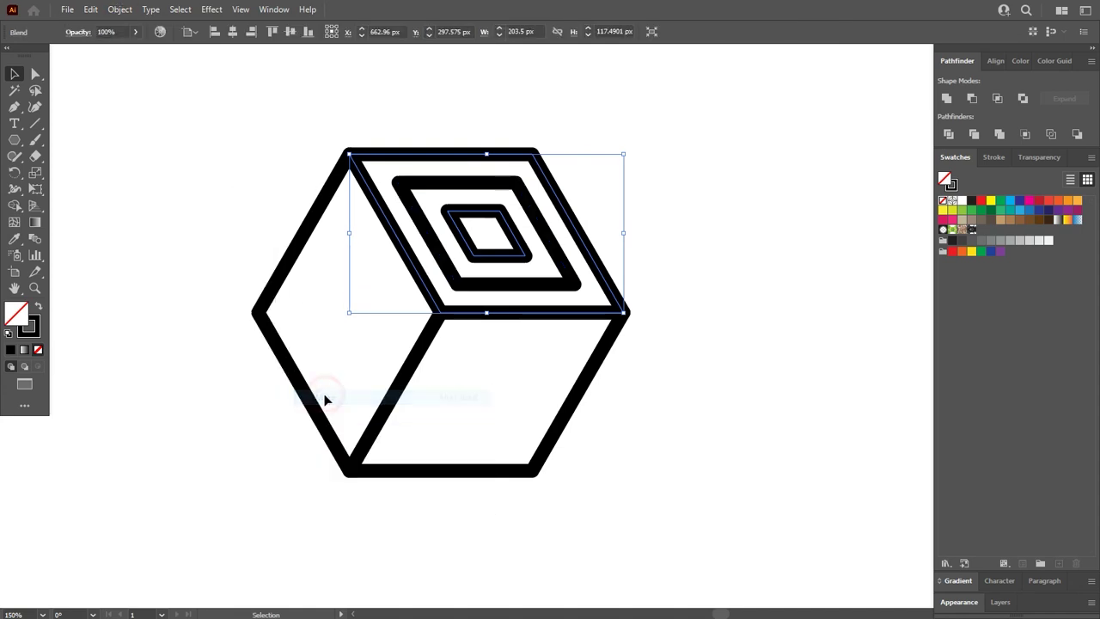
left_click(711, 370)
left_click_drag(457, 530, 304, 435)
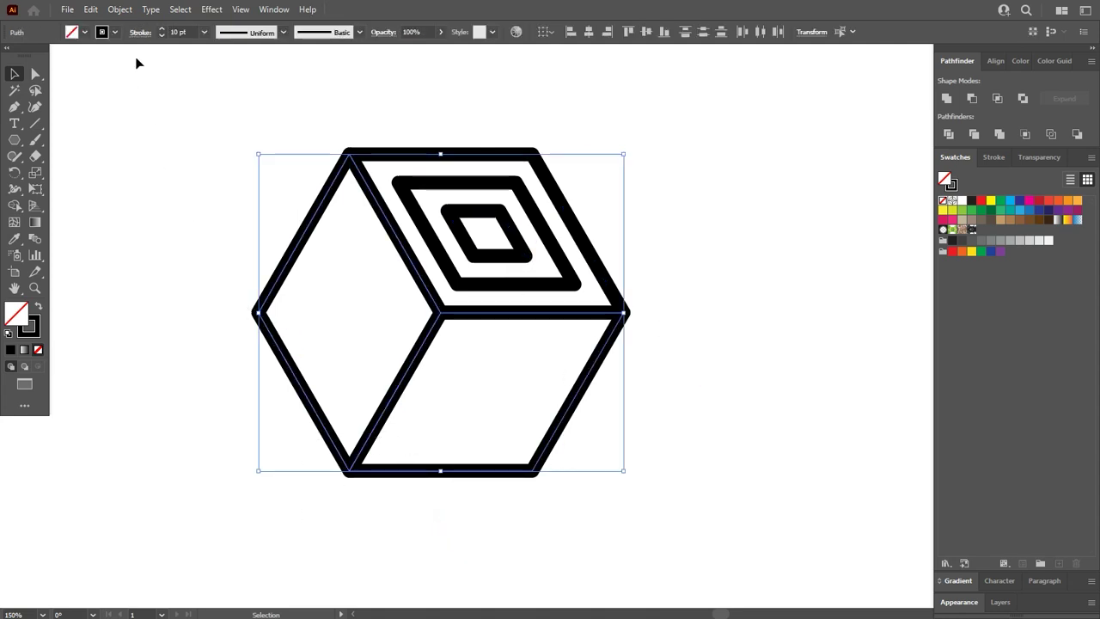
left_click(119, 8)
Offset the left and lower-right face paths by -42 px to create inset diamonds
mouse_move(174, 342)
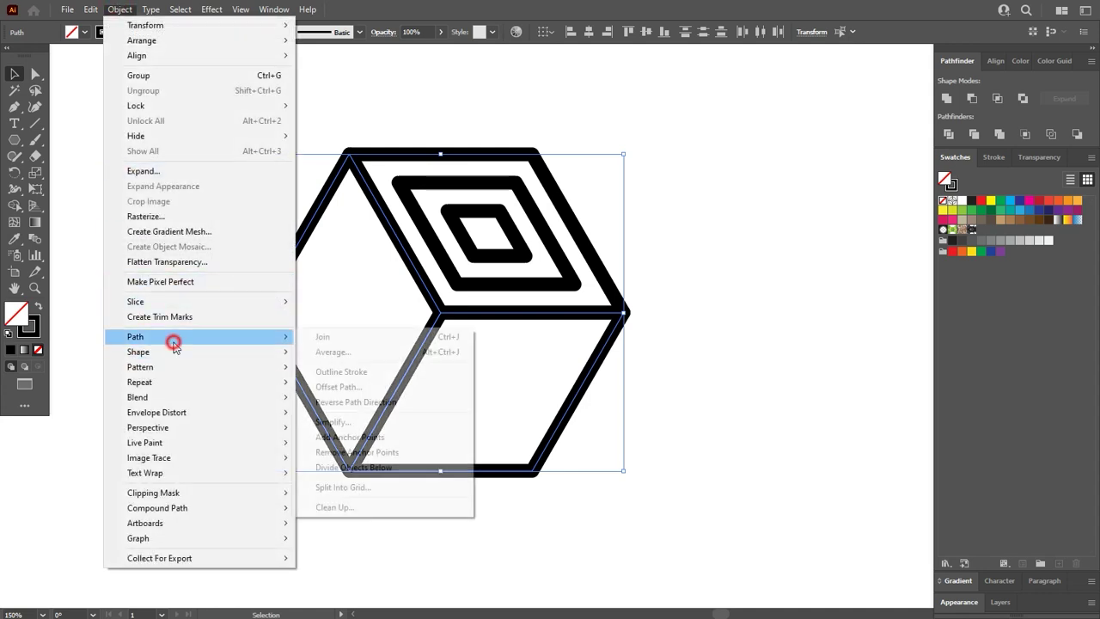
left_click(340, 387)
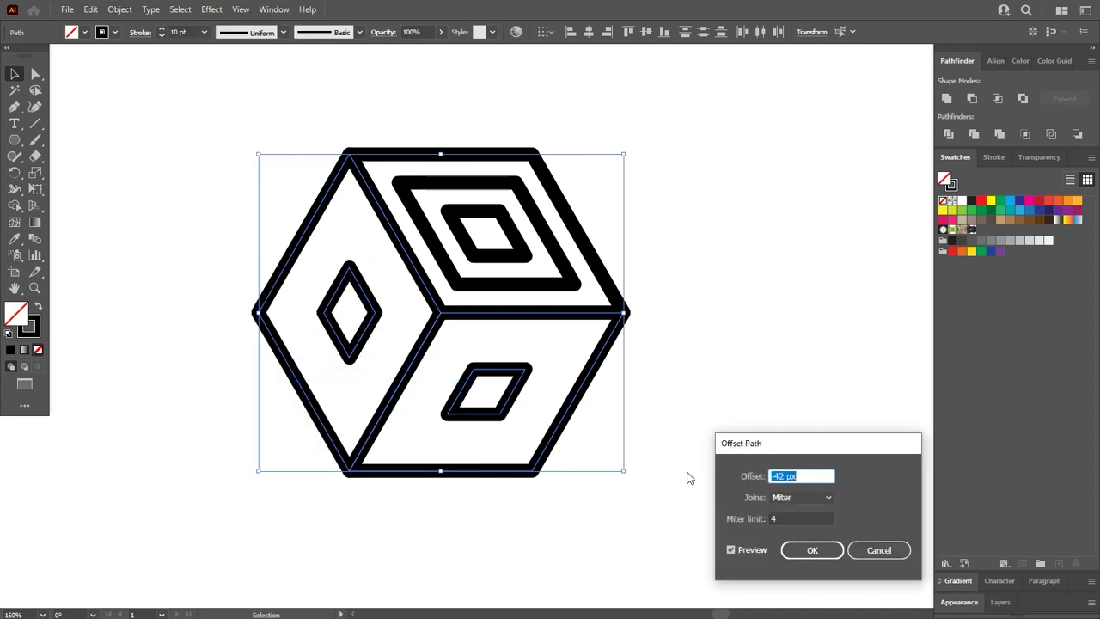
left_click(812, 551)
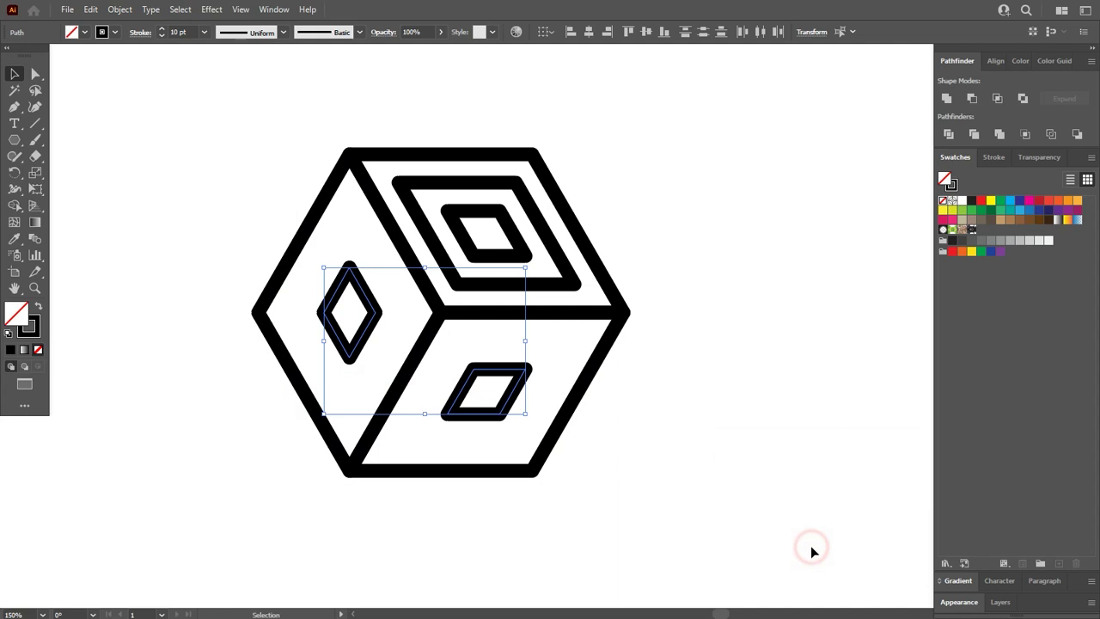
left_click(645, 494)
left_click_drag(579, 504, 471, 419)
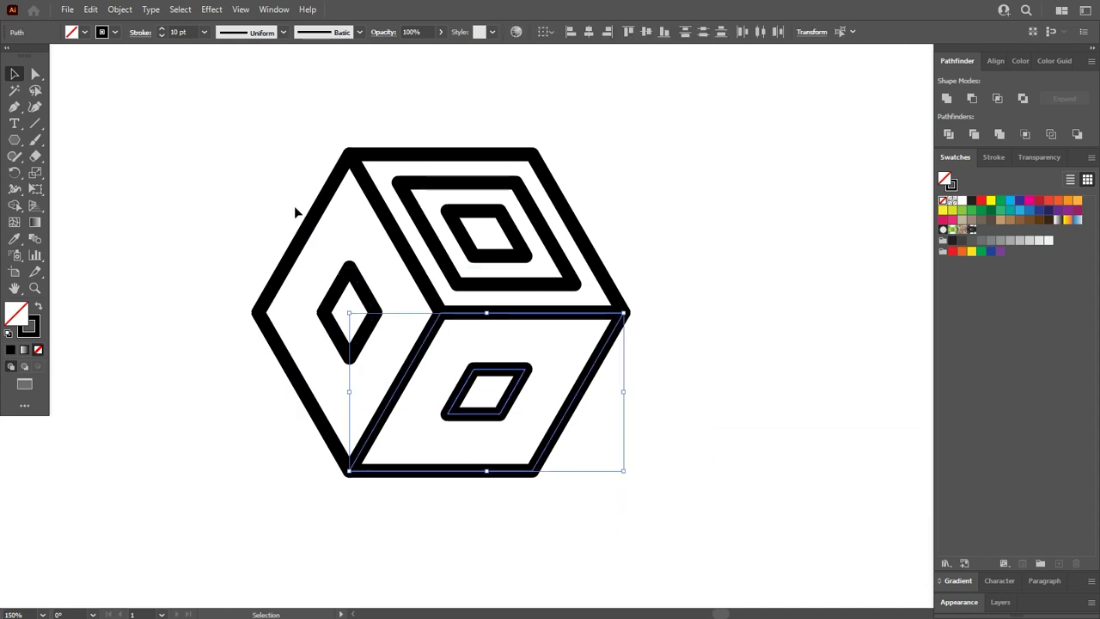
Make blends for the lower-right and left faces with their inset diamonds
left_click(119, 8)
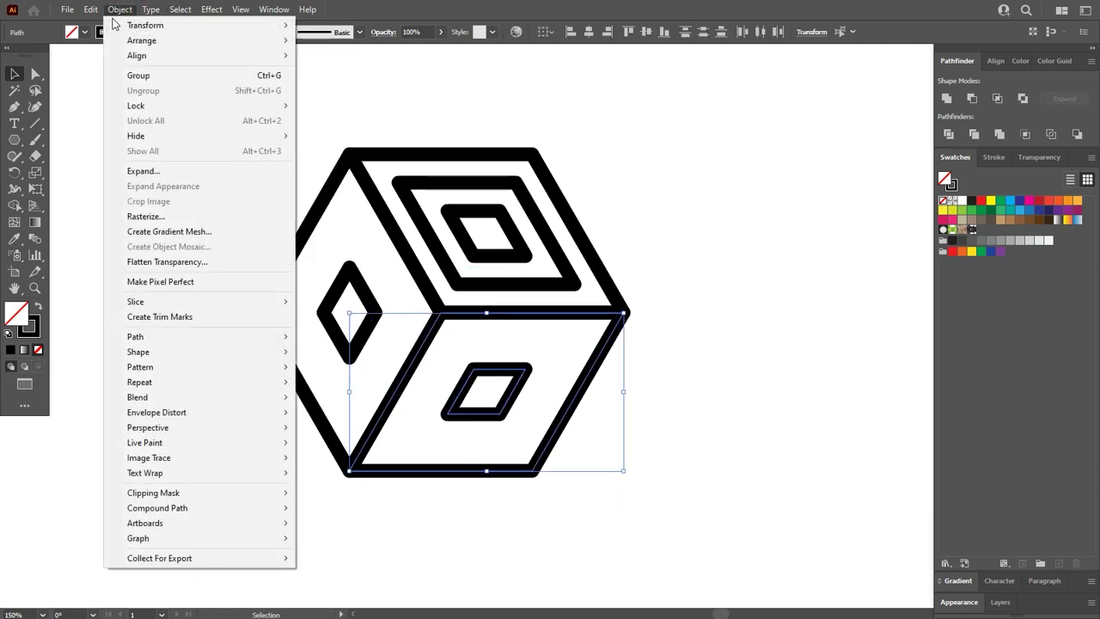
mouse_move(177, 397)
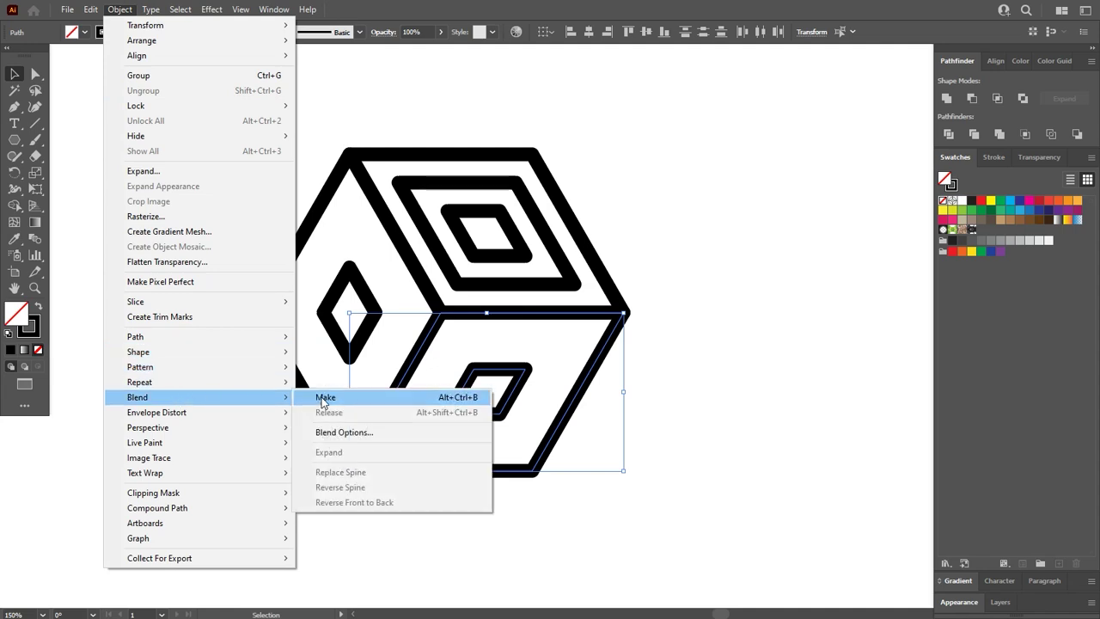
left_click(325, 397)
left_click_drag(260, 214, 315, 293)
left_click(119, 9)
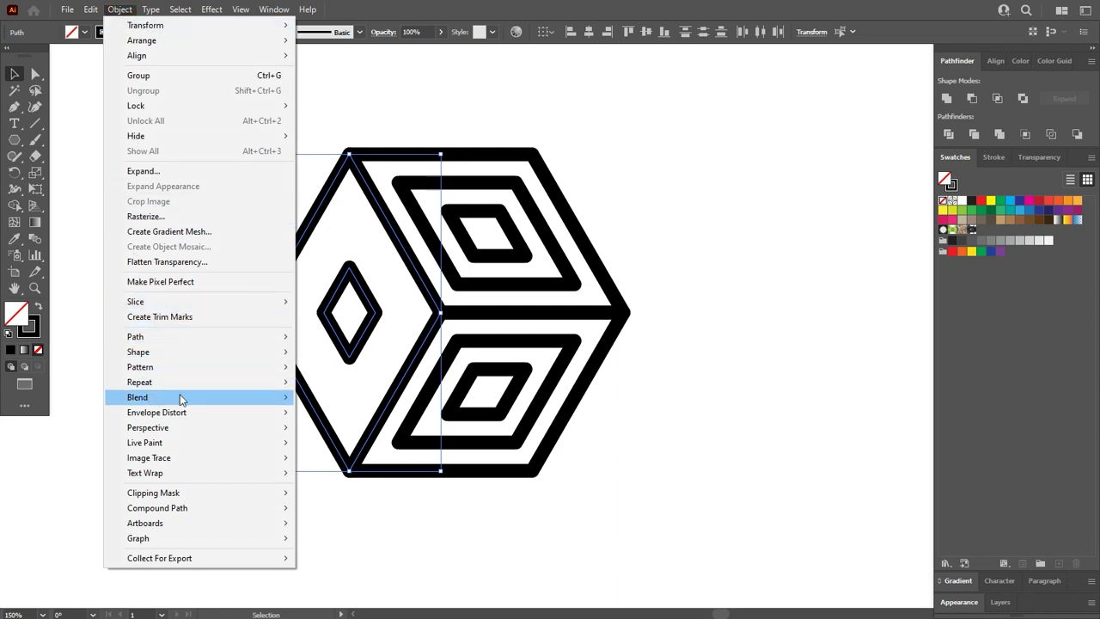
mouse_move(180, 396)
left_click(319, 396)
Reduce the whole blended cube's stroke weight from 10 pt to 8 pt
left_click(665, 400)
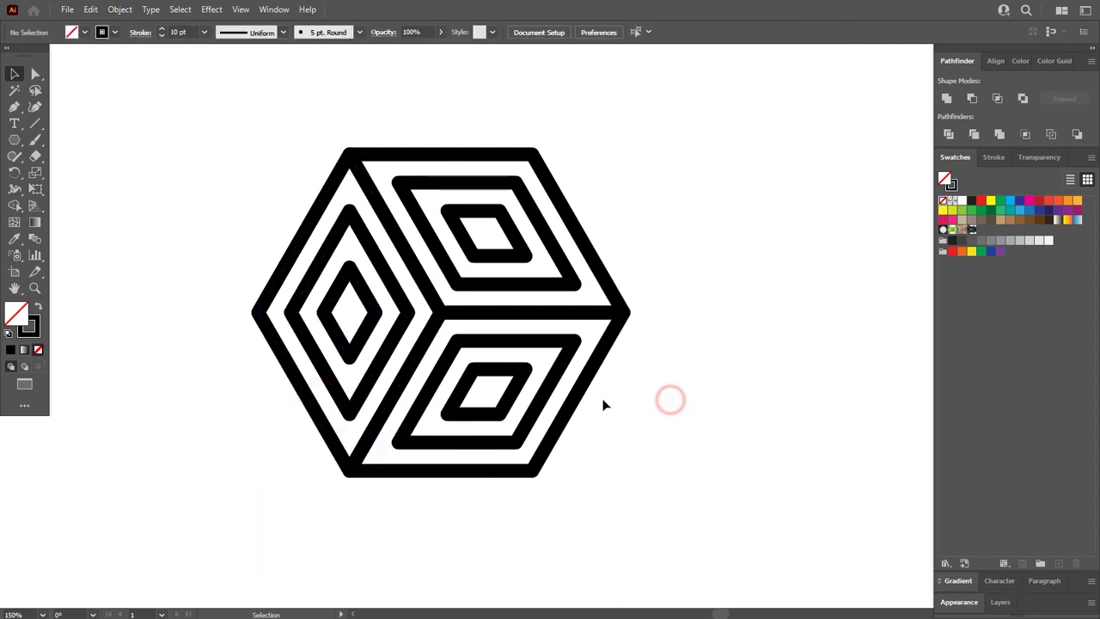
key("ctrl+0")
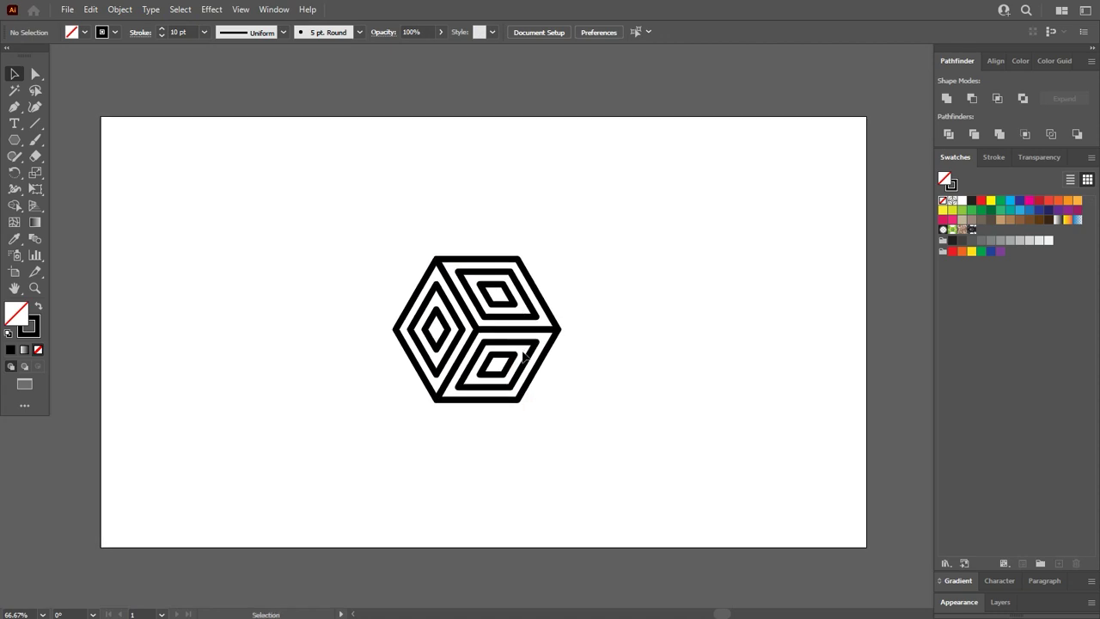
left_click_drag(567, 228, 341, 446)
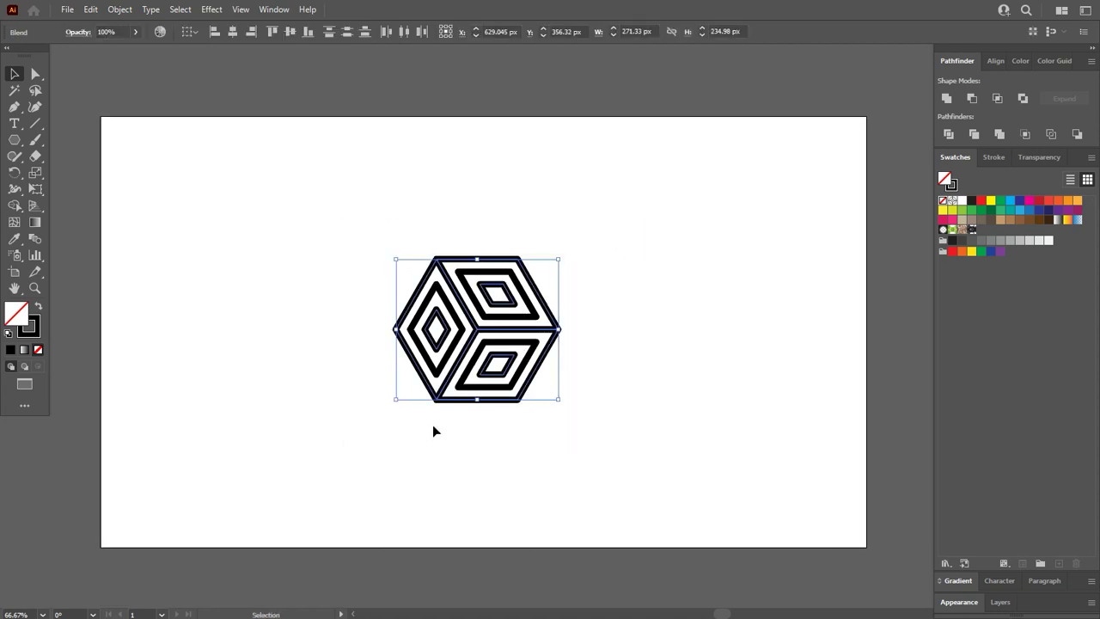
left_click(992, 158)
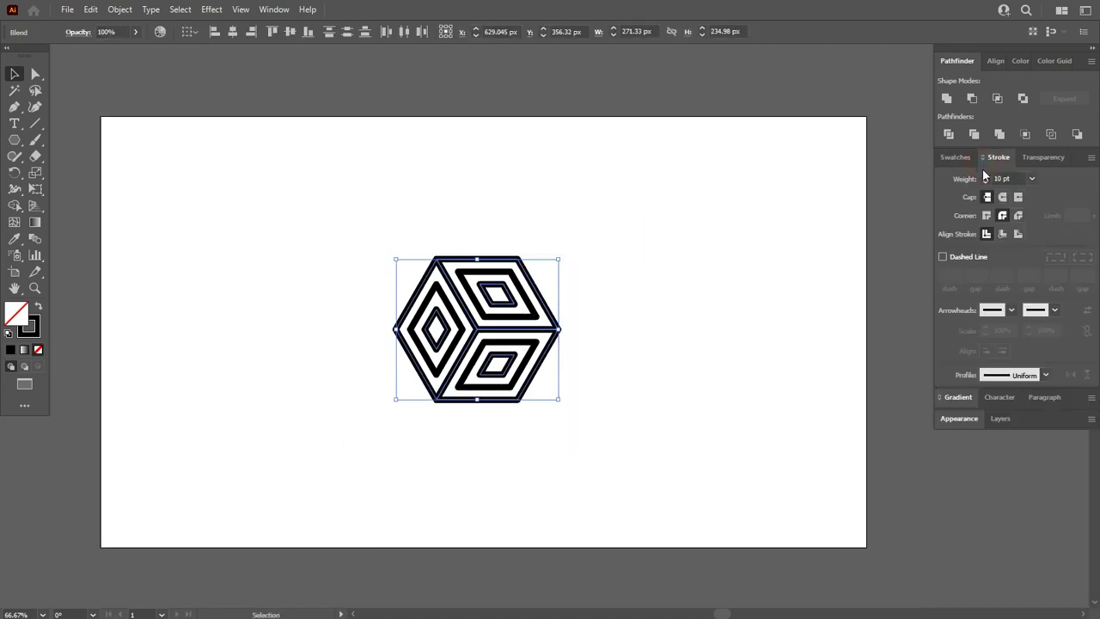
left_click(986, 182)
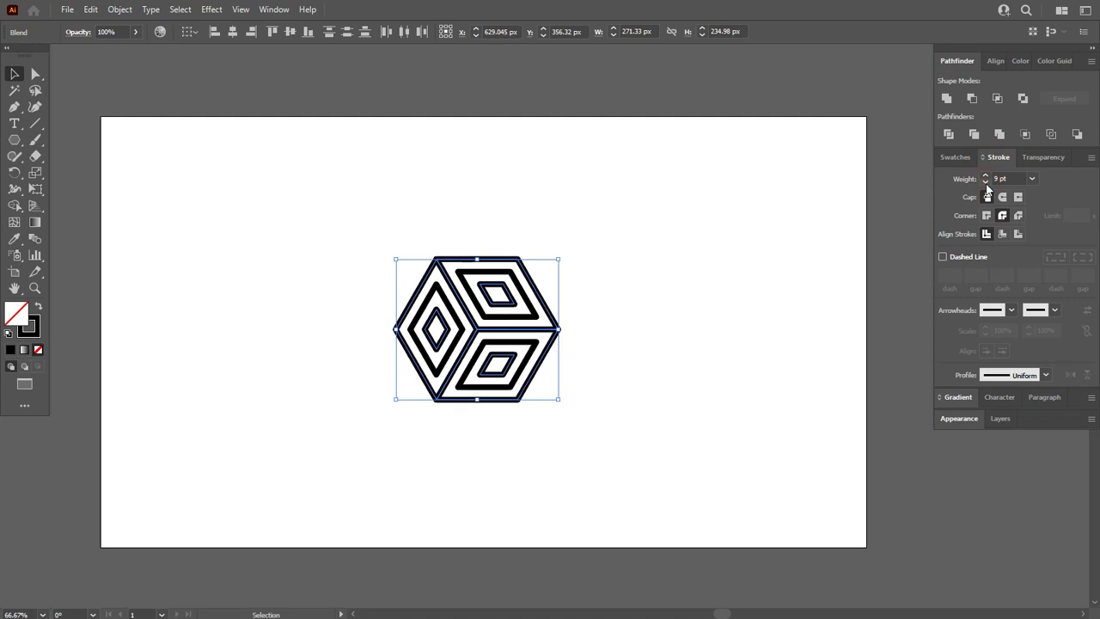
left_click(986, 182)
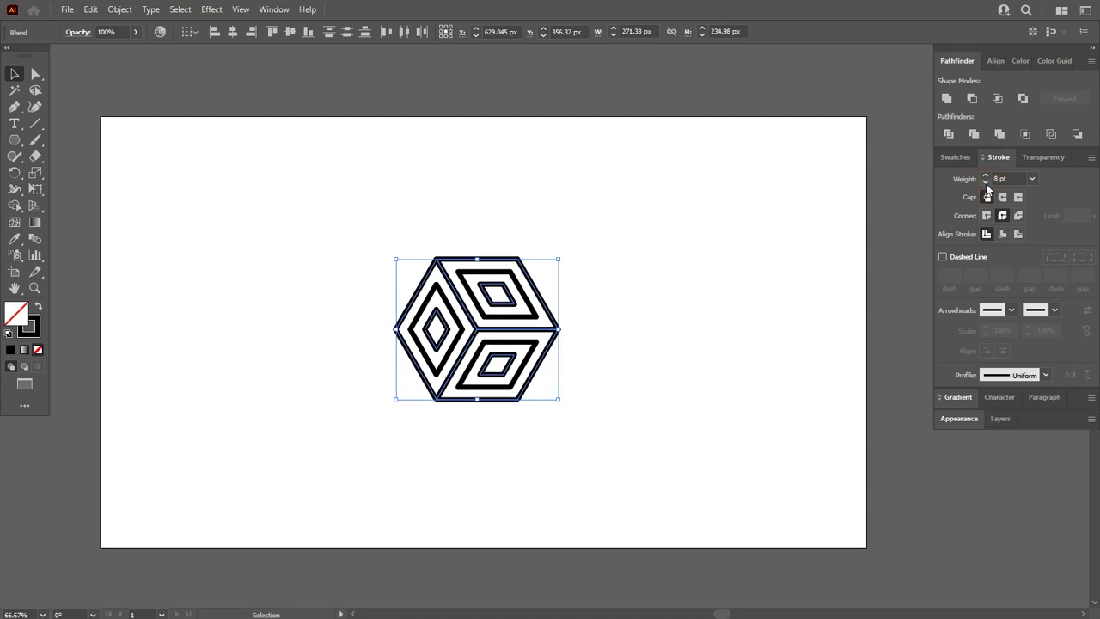
Scale the cube down to about 226 × 196 px
left_click(611, 306)
left_click(554, 324)
left_click_drag(557, 329, 545, 330)
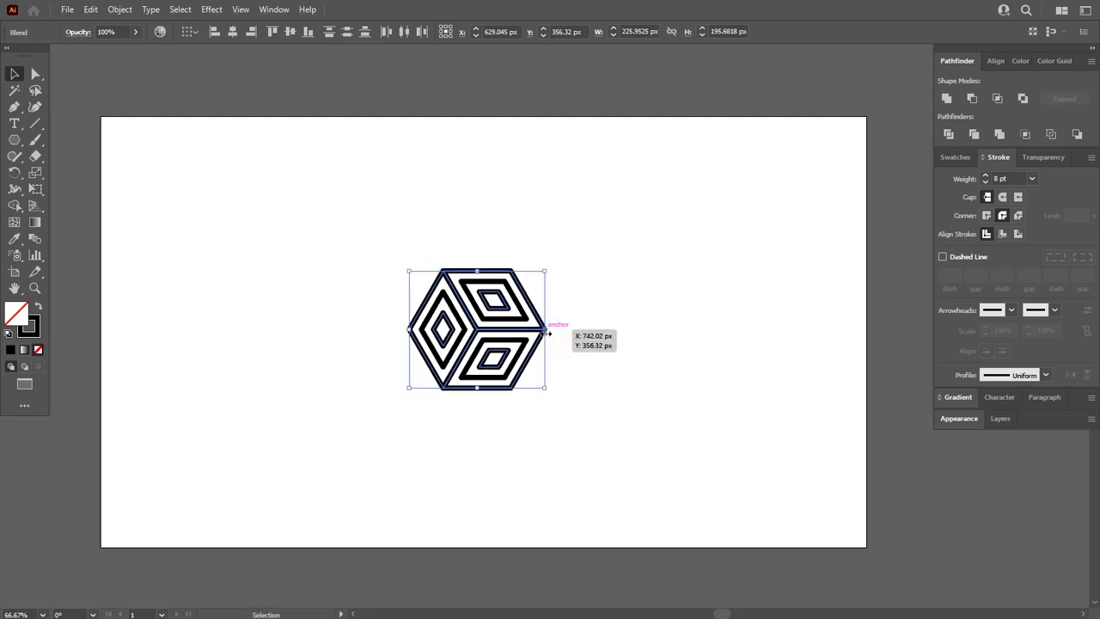
scroll(545, 333, "up", 2)
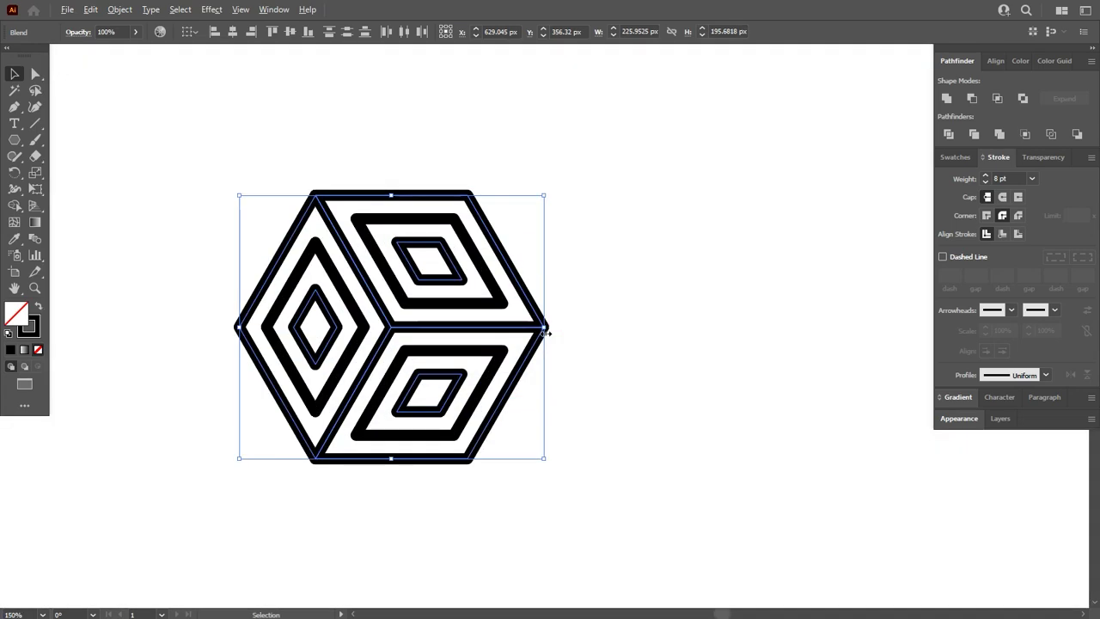
Expand the blended cube into a group of shapes
left_click(120, 9)
left_click(145, 170)
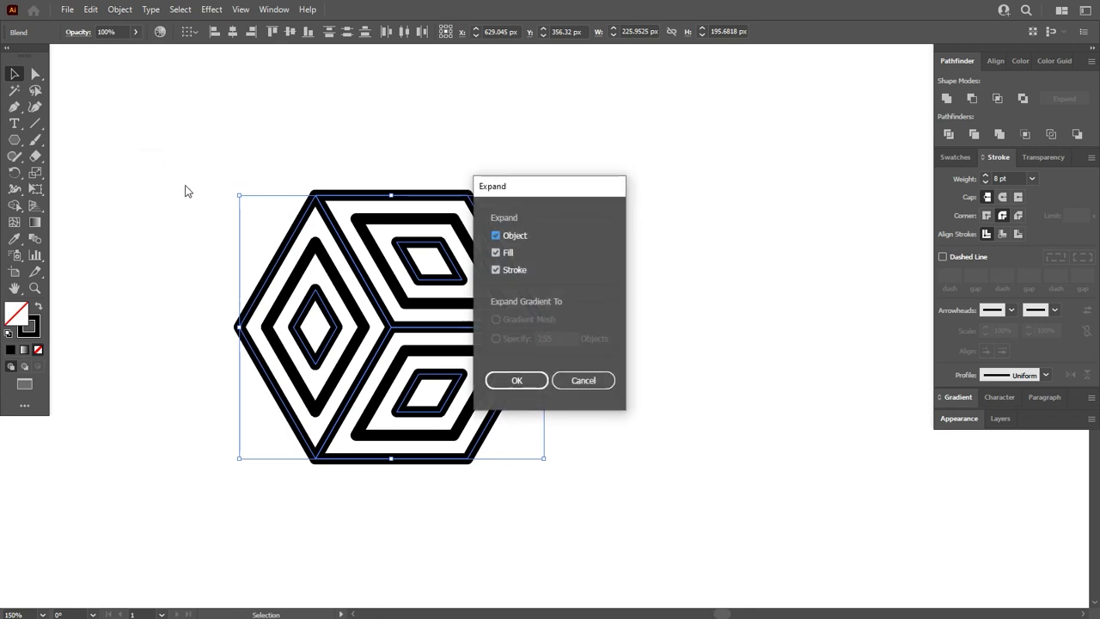
left_click(521, 375)
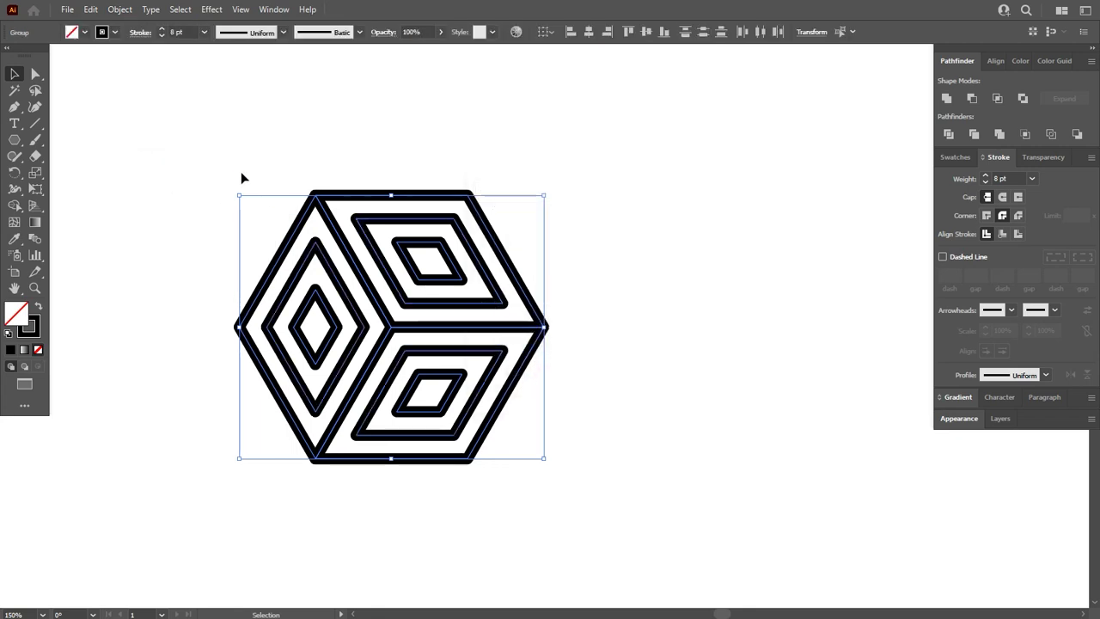
Outline the cube's strokes and unite all paths into one shape with Pathfinder
left_click(121, 9)
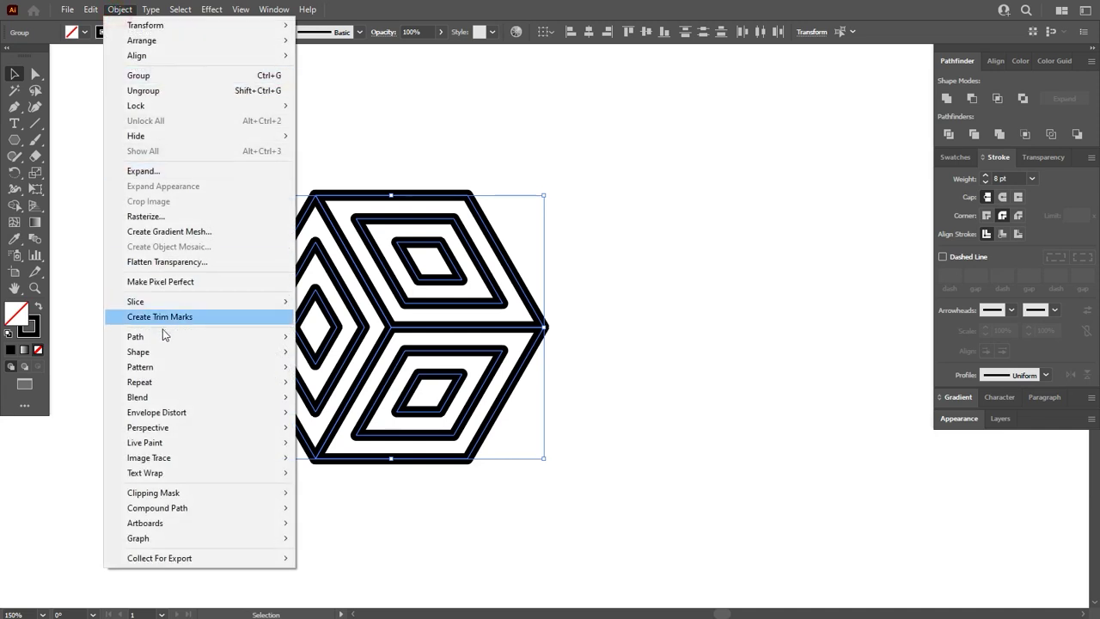
mouse_move(180, 336)
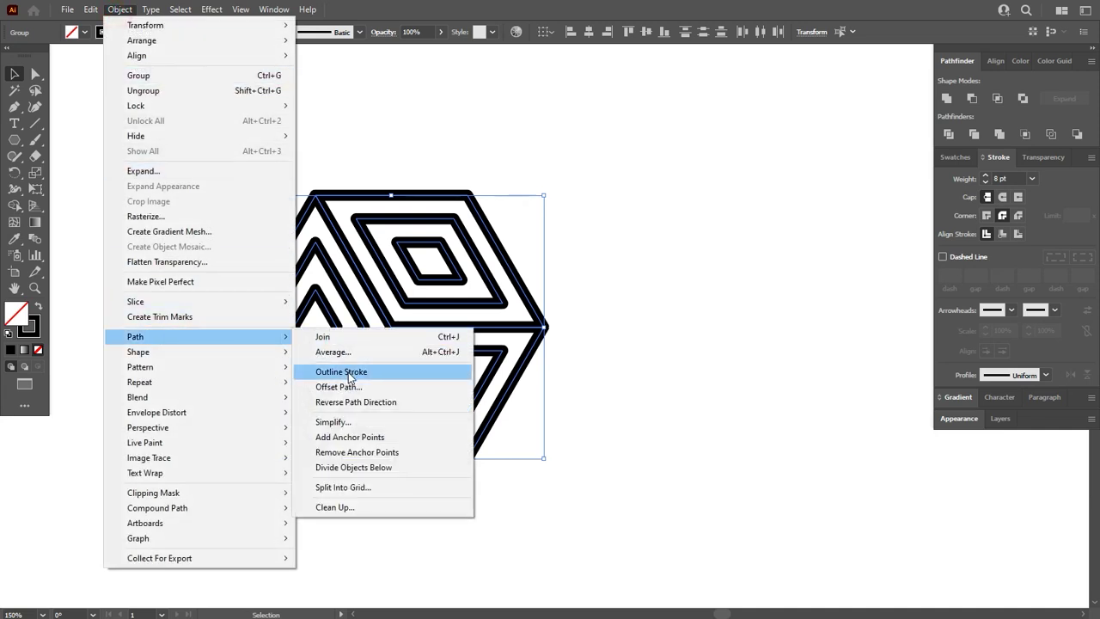
left_click(348, 372)
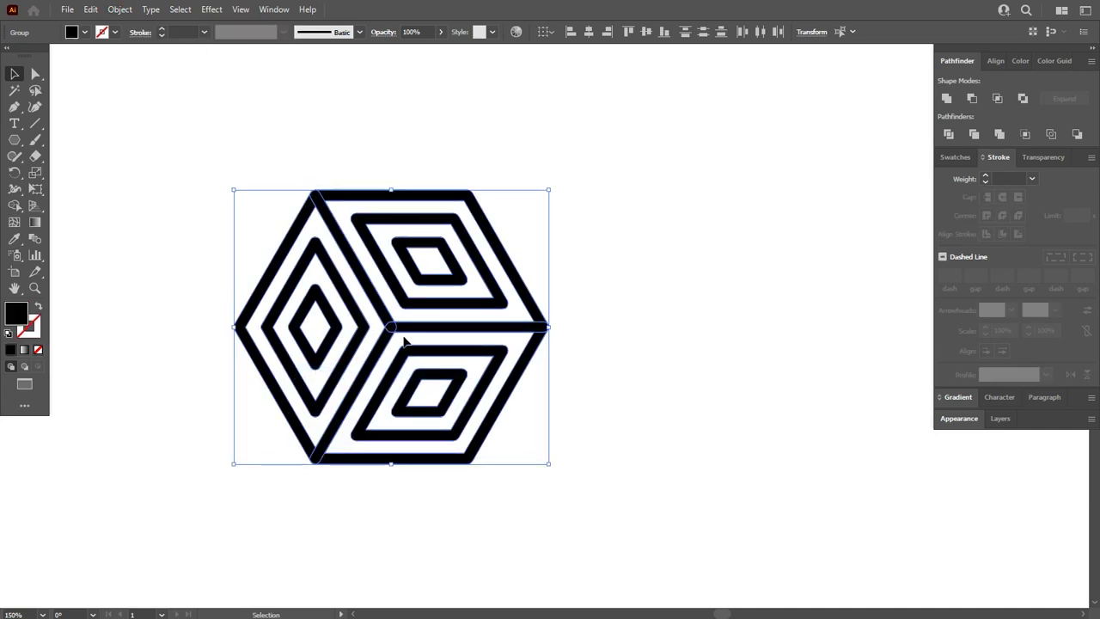
left_click(947, 103)
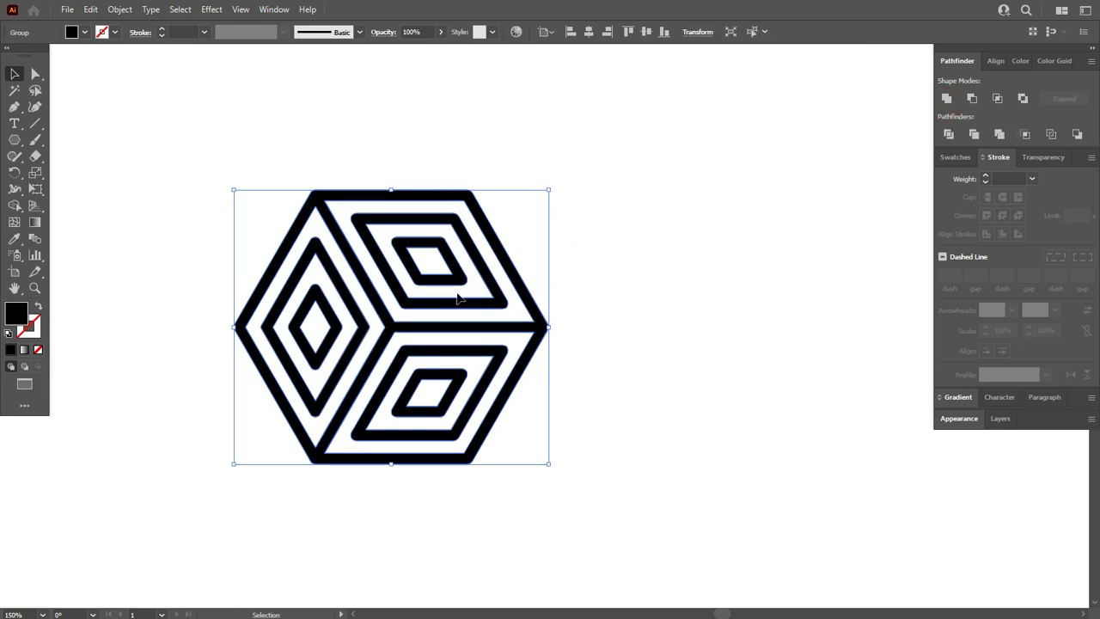
scroll(458, 318, "down", 2)
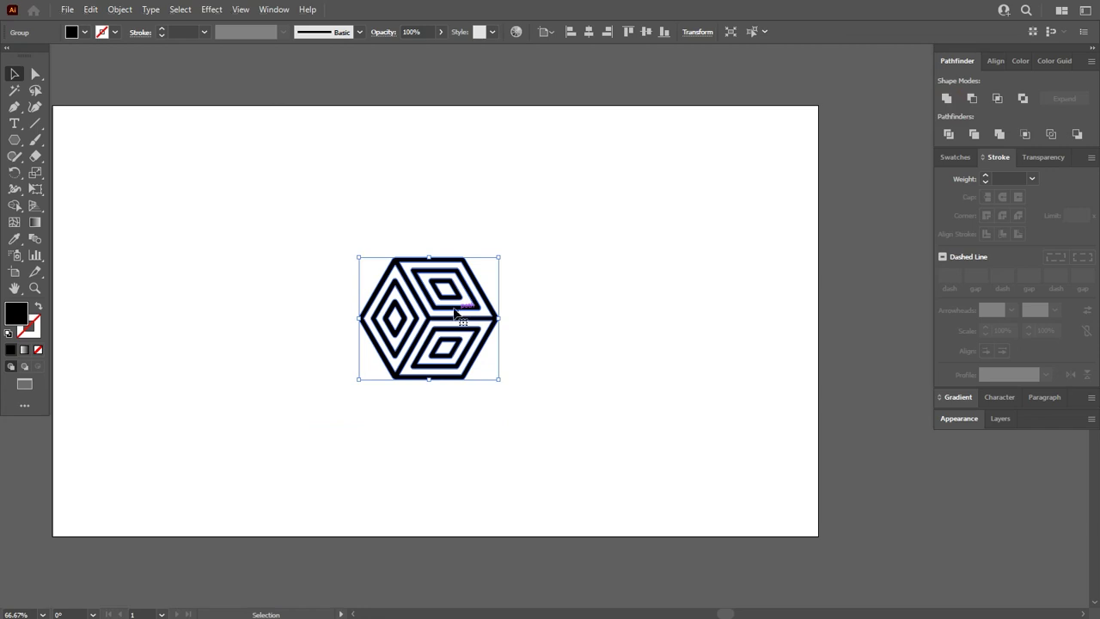
left_click_drag(455, 313, 483, 306)
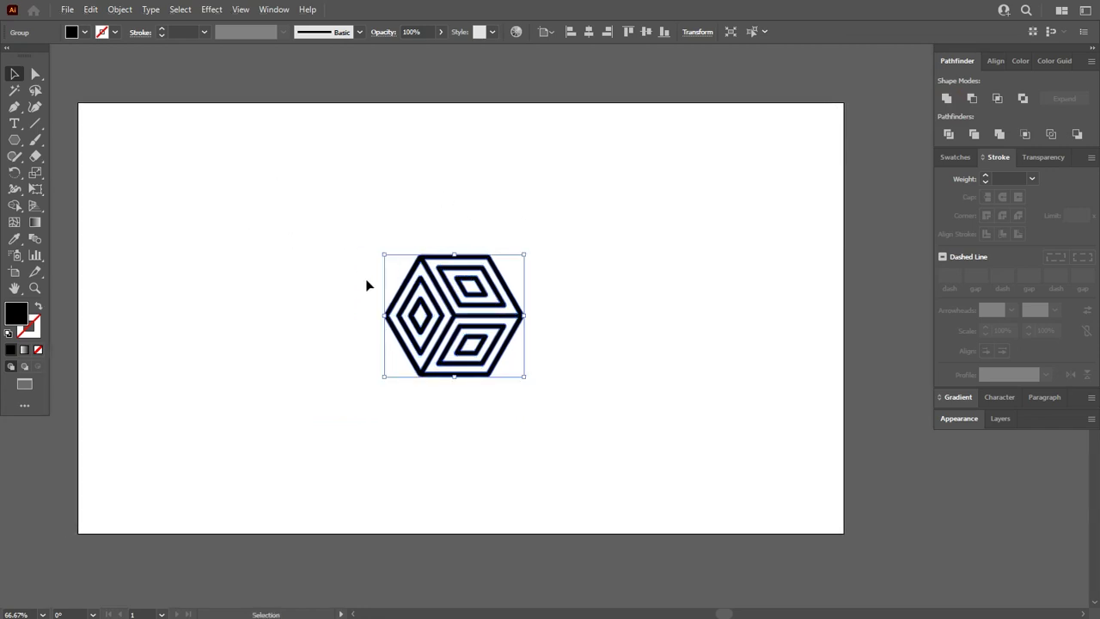
Make a pattern from the cube, tiled 5 × 5 as 'New Pattern 2', with Pattern Options moved aside
left_click(122, 10)
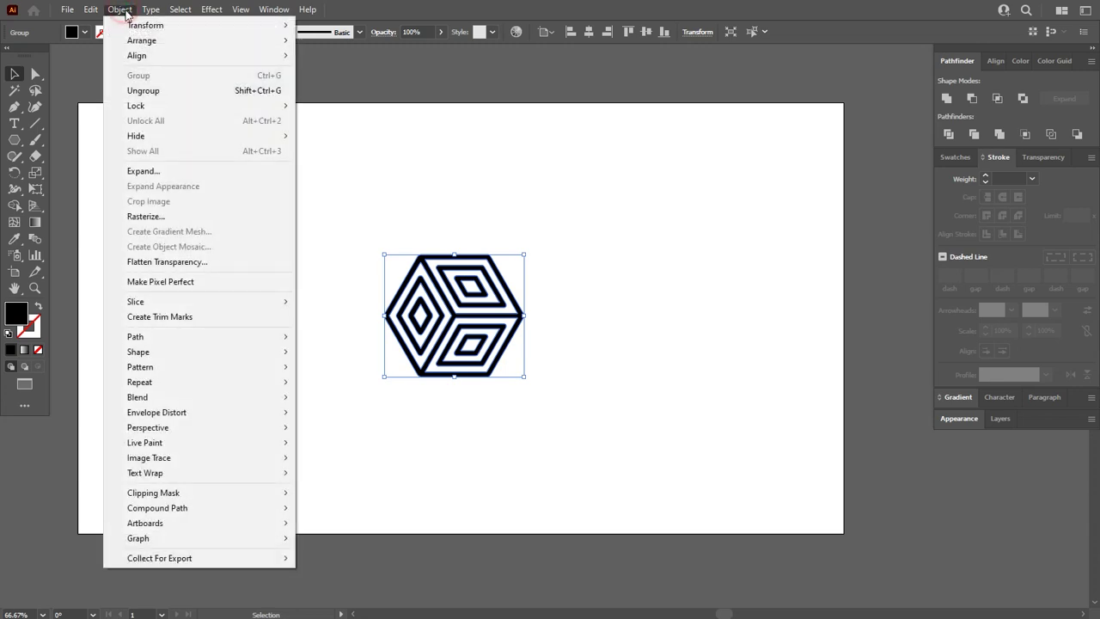
mouse_move(156, 370)
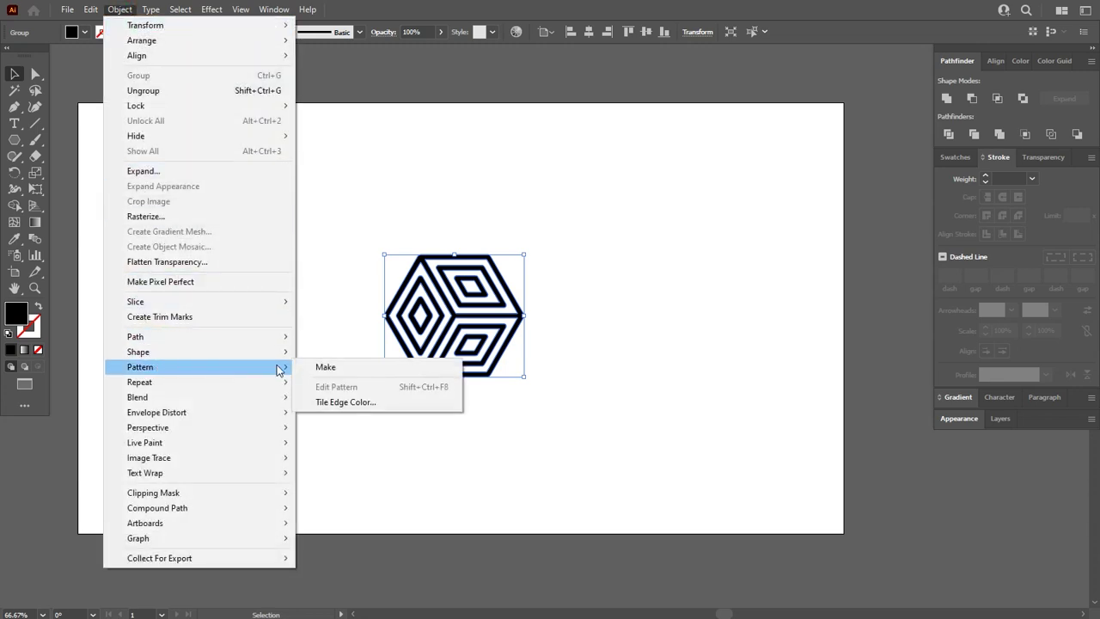
left_click(341, 365)
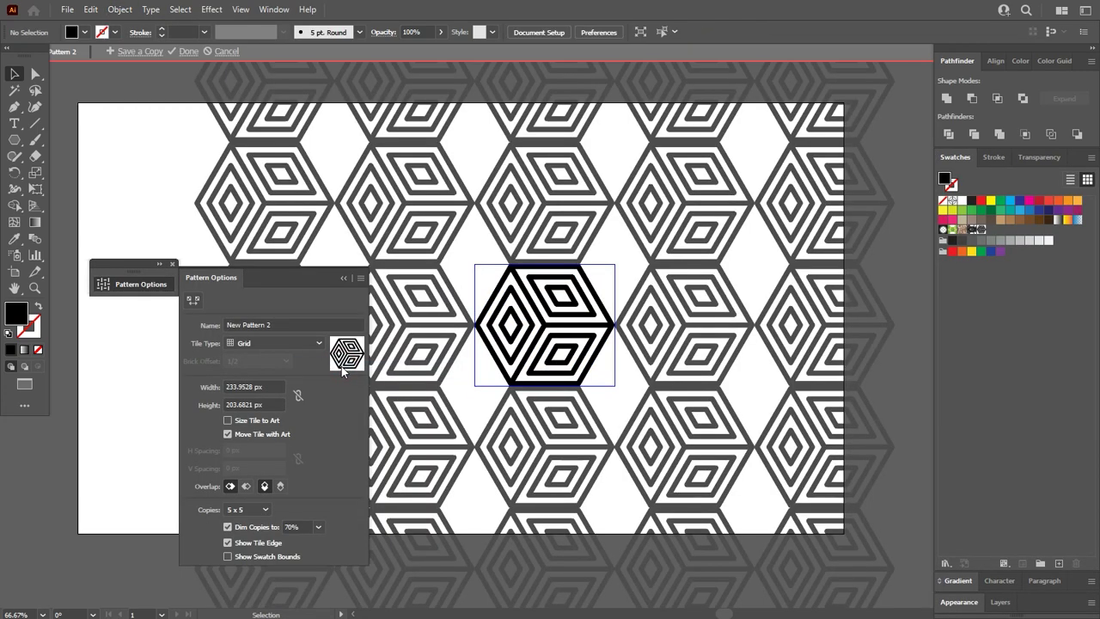
left_click_drag(304, 277, 166, 262)
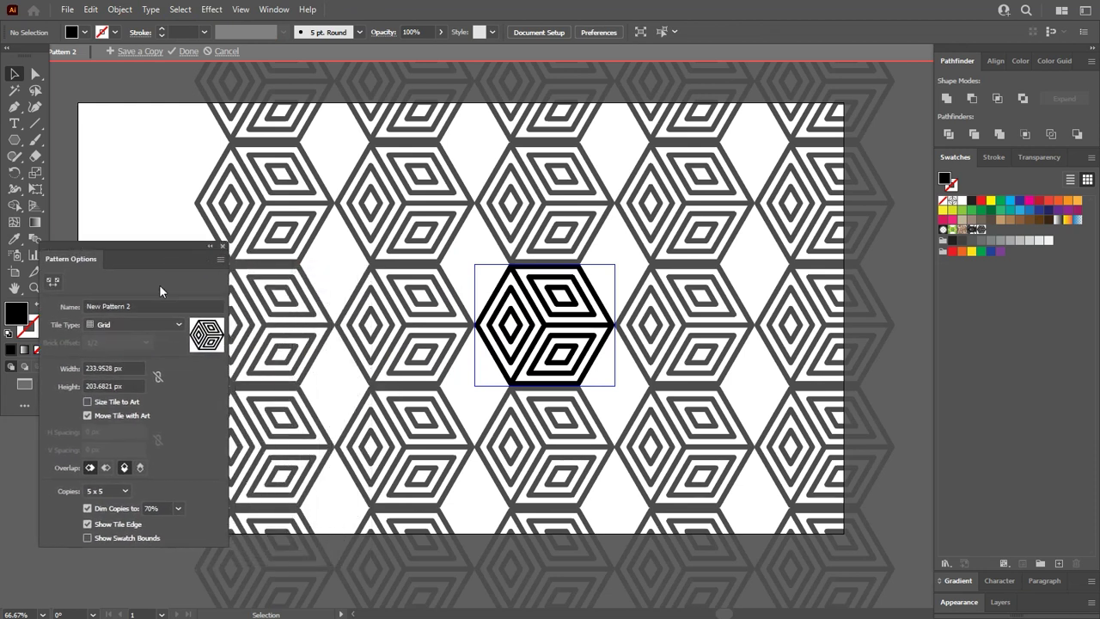
Set the tile type to Brick by Column and reduce the tile width from 215 to 167 px
left_click(143, 324)
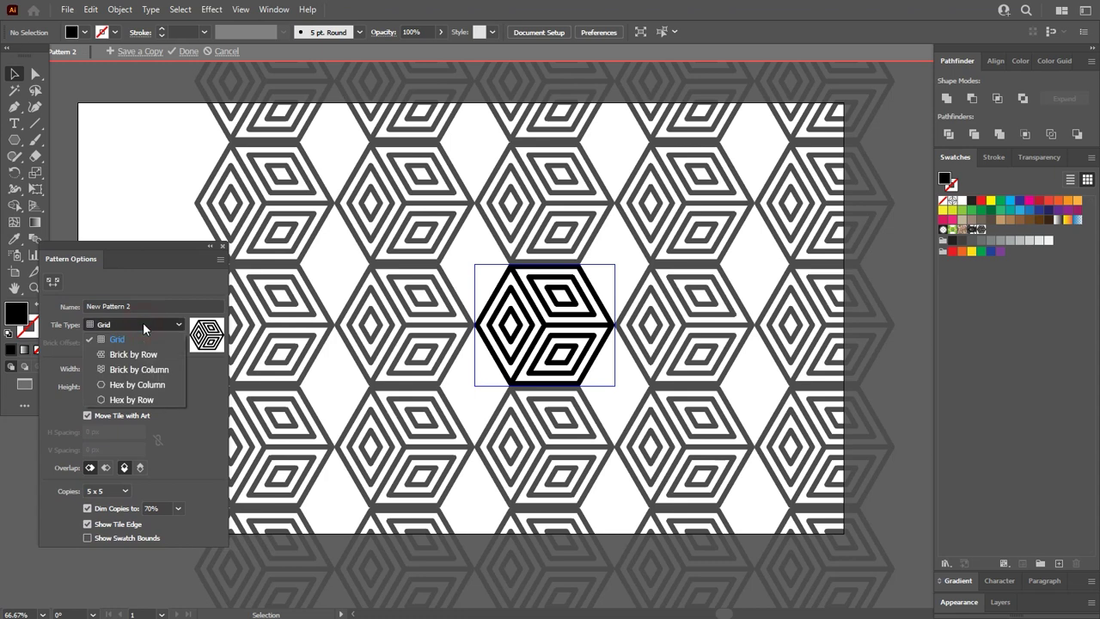
left_click(144, 370)
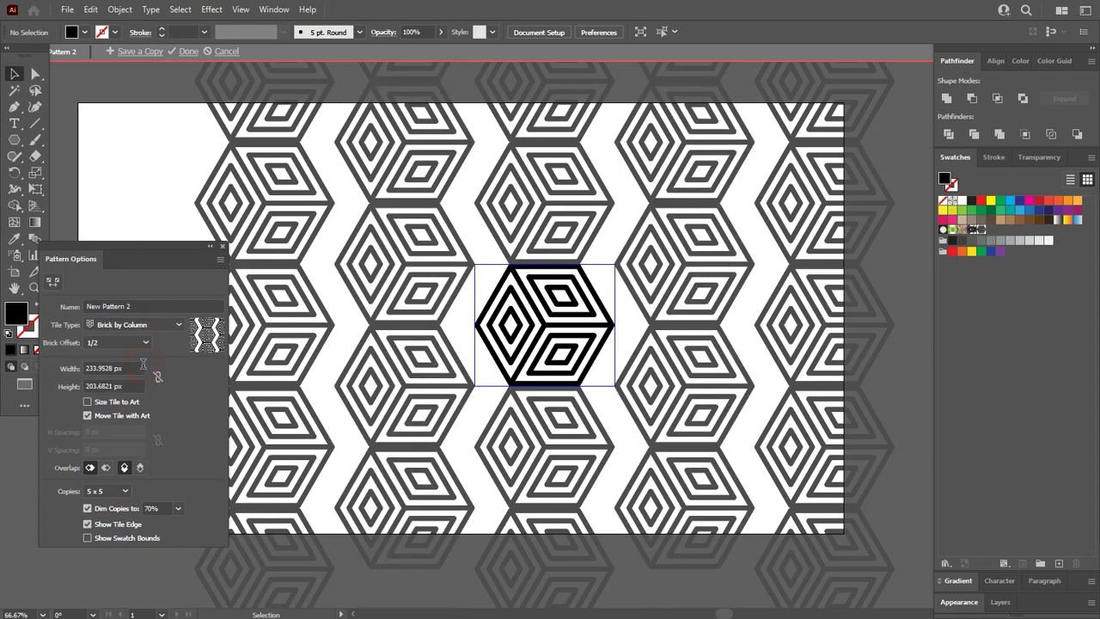
double_click(142, 368)
type("215")
key("Return")
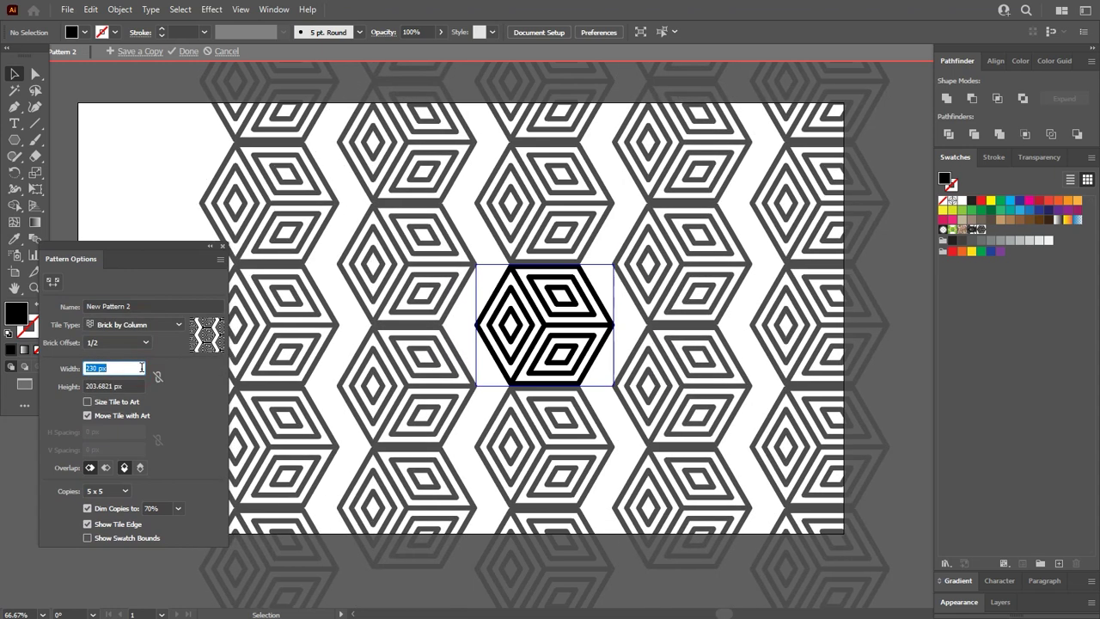
key("Down")
key("Down")
key("Down")
key("Down")
key("Down")
key("Down")
key("Down")
key("Down")
key("Down")
key("Down")
key("Down")
key("Down")
key("Down")
key("Down")
key("Down")
key("Down")
key("Down")
key("Down")
key("Down")
key("Down")
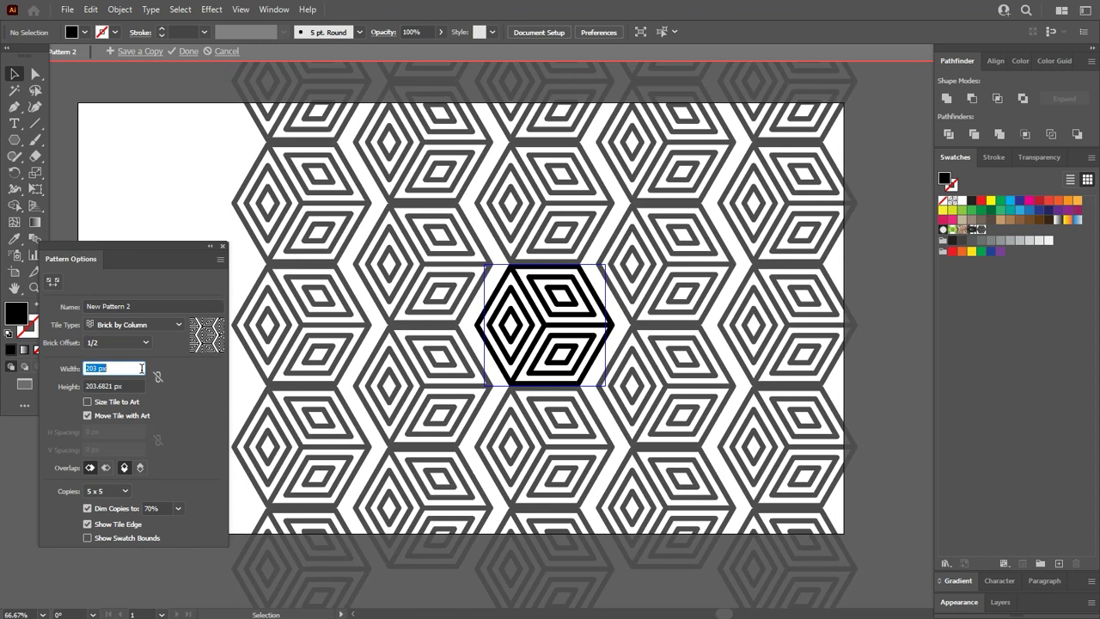
key("Down")
key("Down")
key("Down")
key("Down")
key("Down")
key("Down")
key("Down")
key("Down")
key("Down")
key("Down")
key("Down")
key("Down")
key("Down")
key("Down")
key("Down")
key("Down")
key("Down")
key("Down")
key("Down")
key("Down")
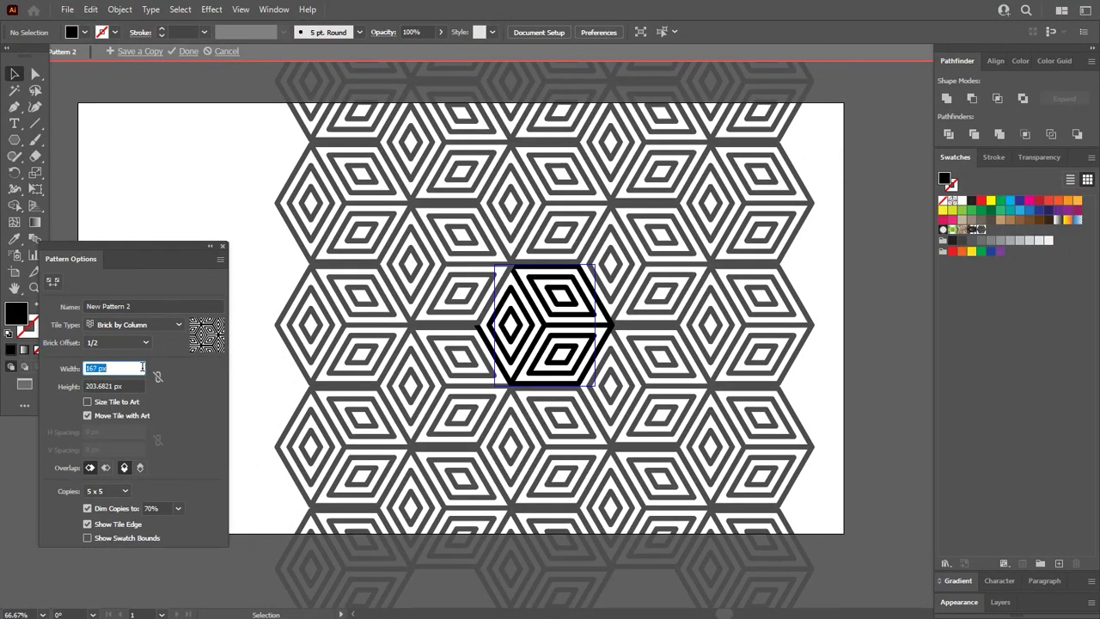
Set the tile height to 196 px and widen the tile to 169 px
left_click(125, 386)
type("197")
key("Return")
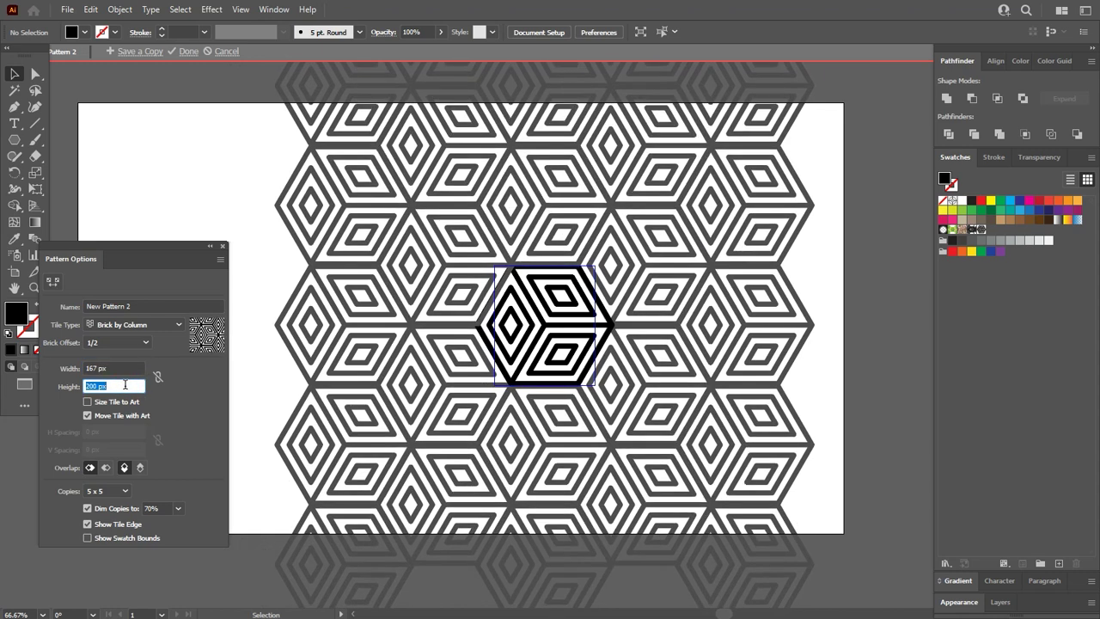
key("Down")
key("Down")
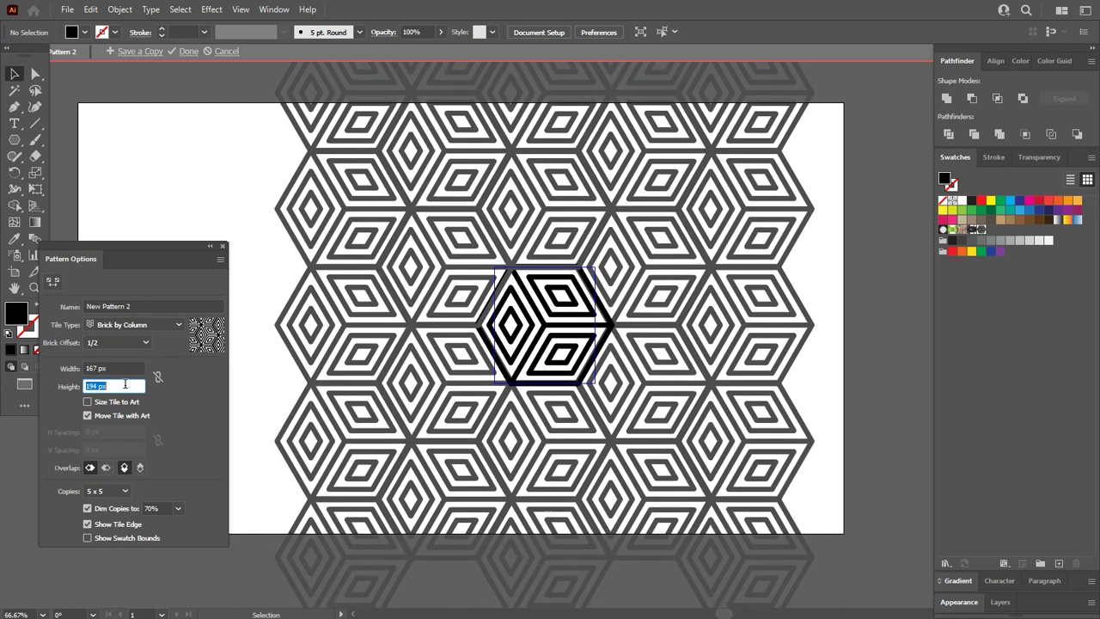
key("Up")
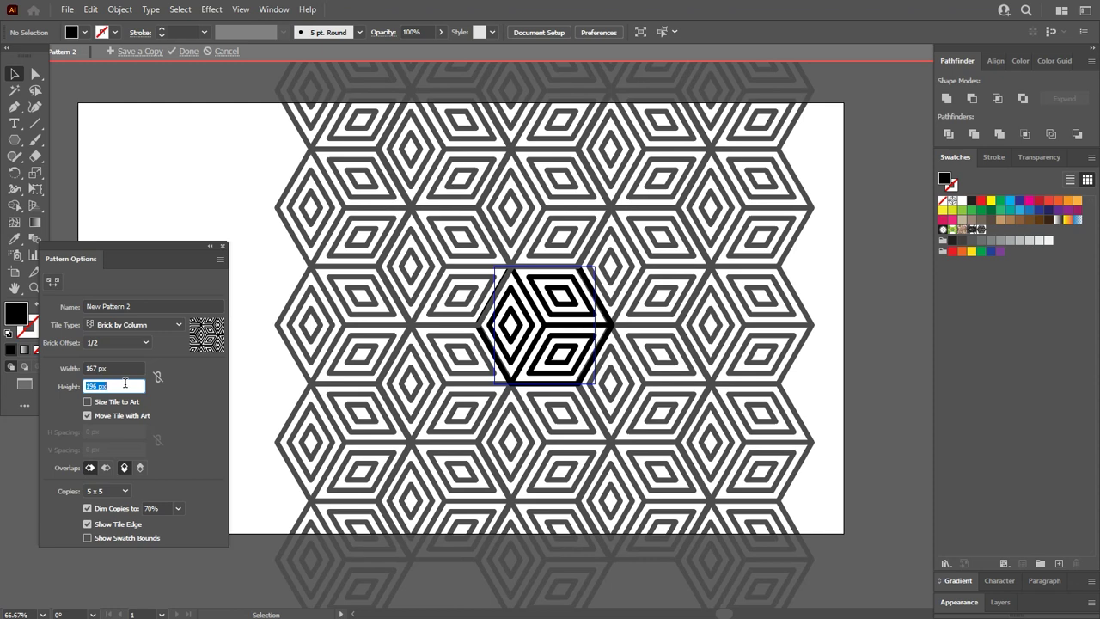
key("Down")
left_click(126, 367)
key("Up")
key("Up")
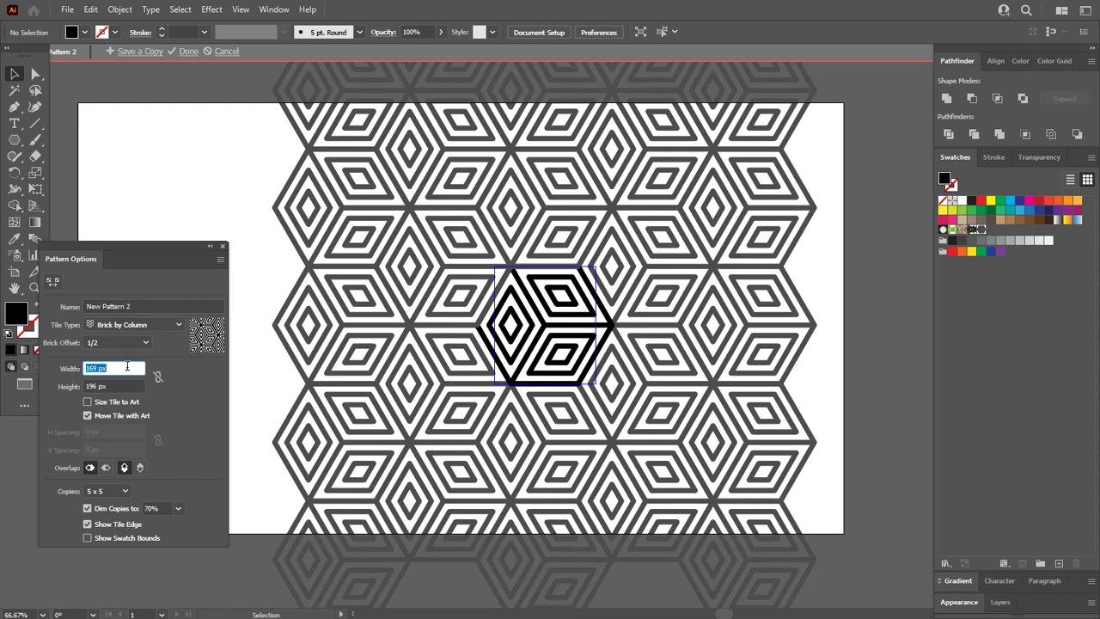
Finish the pattern with Done, then delete the original cube from the artboard
left_click(188, 51)
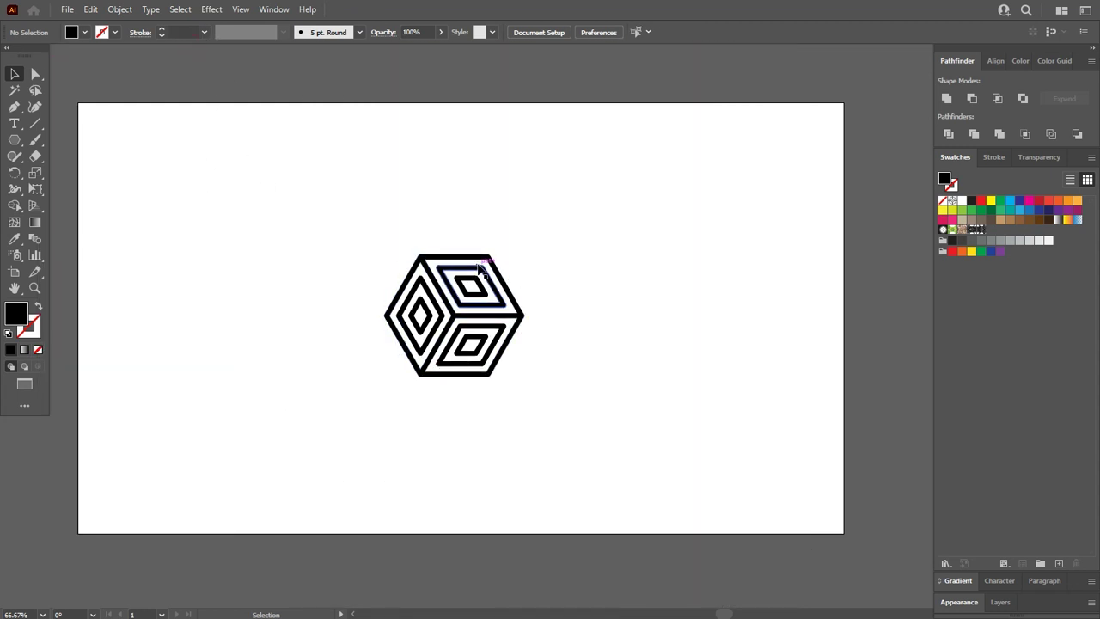
left_click(478, 258)
key("Delete")
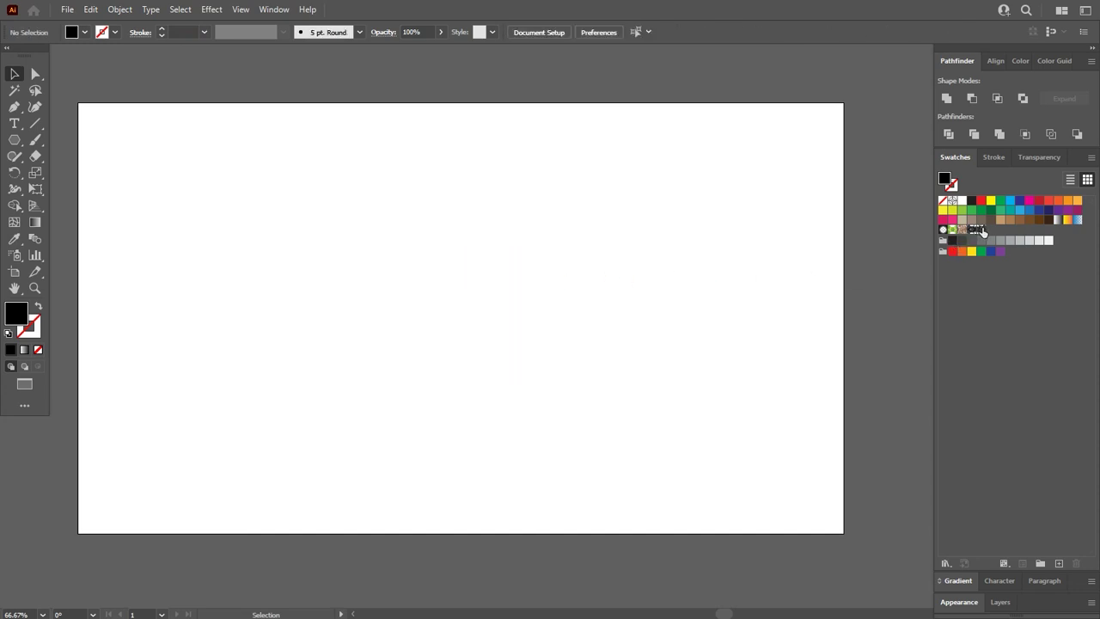
left_click_drag(292, 226, 297, 226)
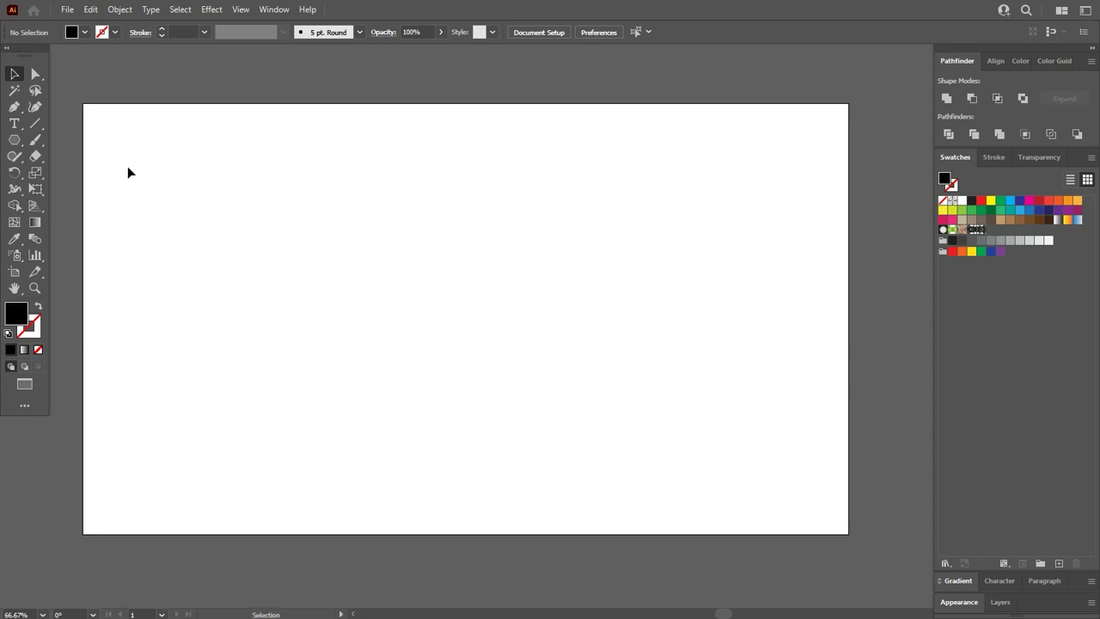
Draw an artboard-sized rectangle and fill it with the New Pattern 2 swatch
left_click_drag(14, 146, 848, 534)
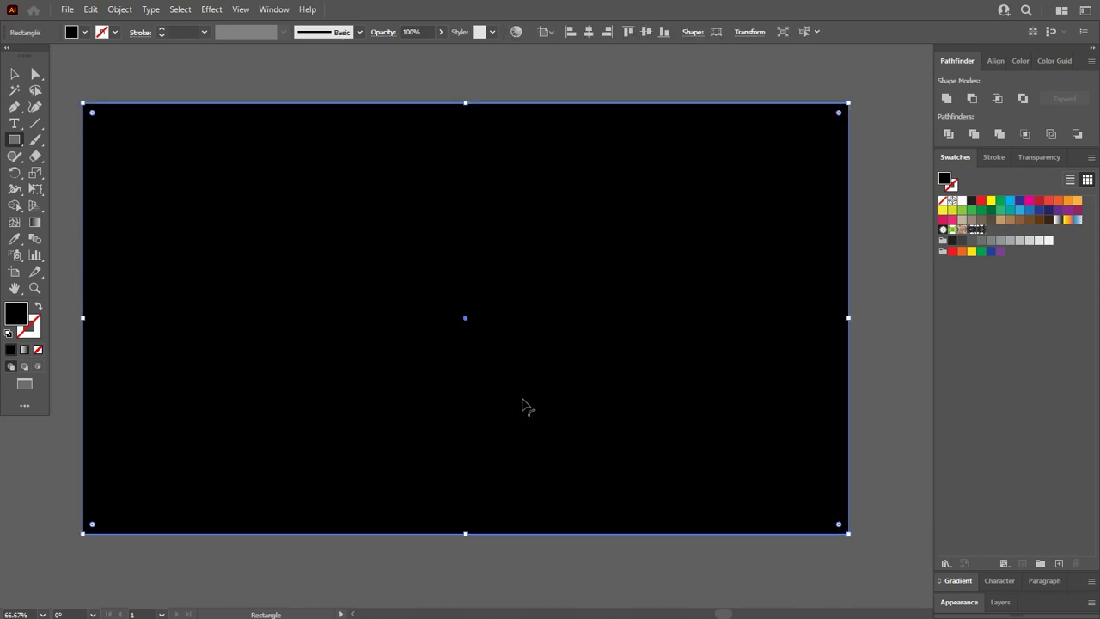
left_click(15, 75)
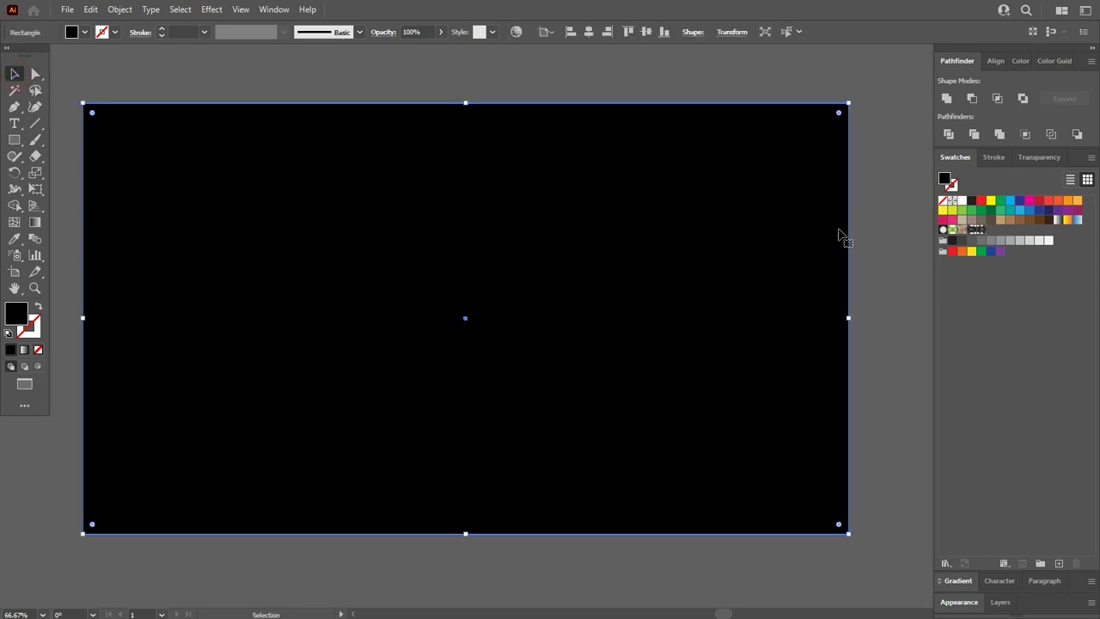
left_click(984, 230)
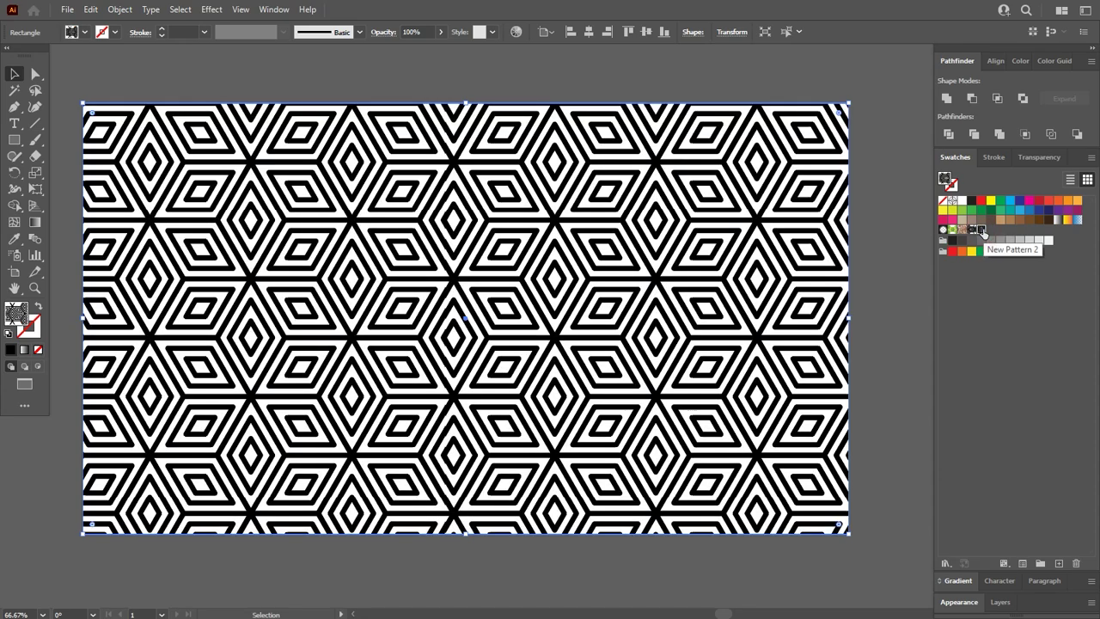
left_click(877, 271)
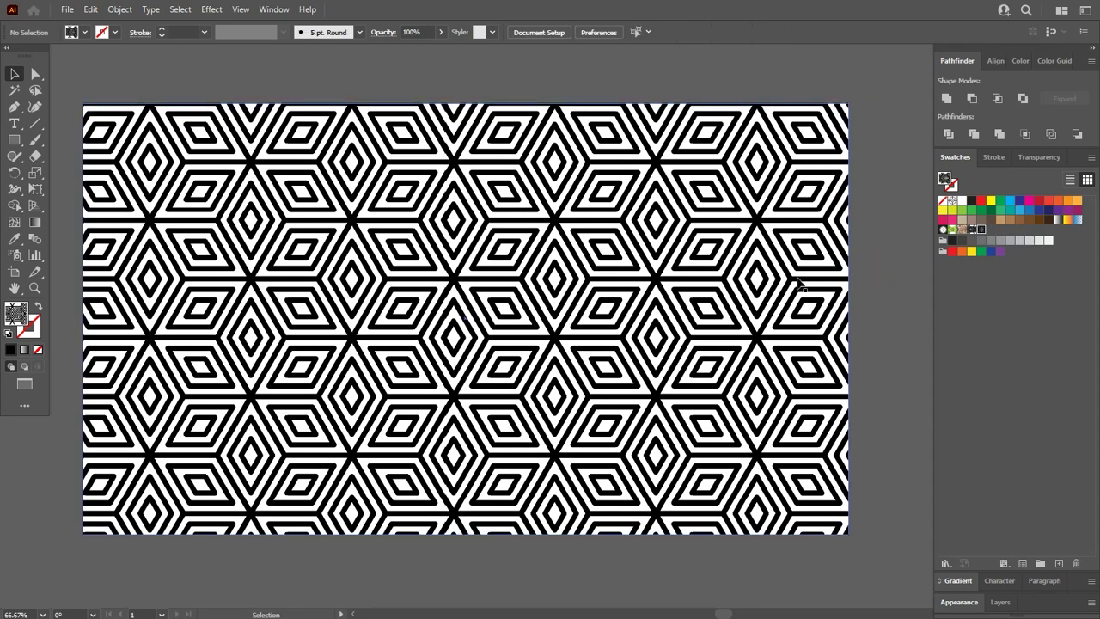